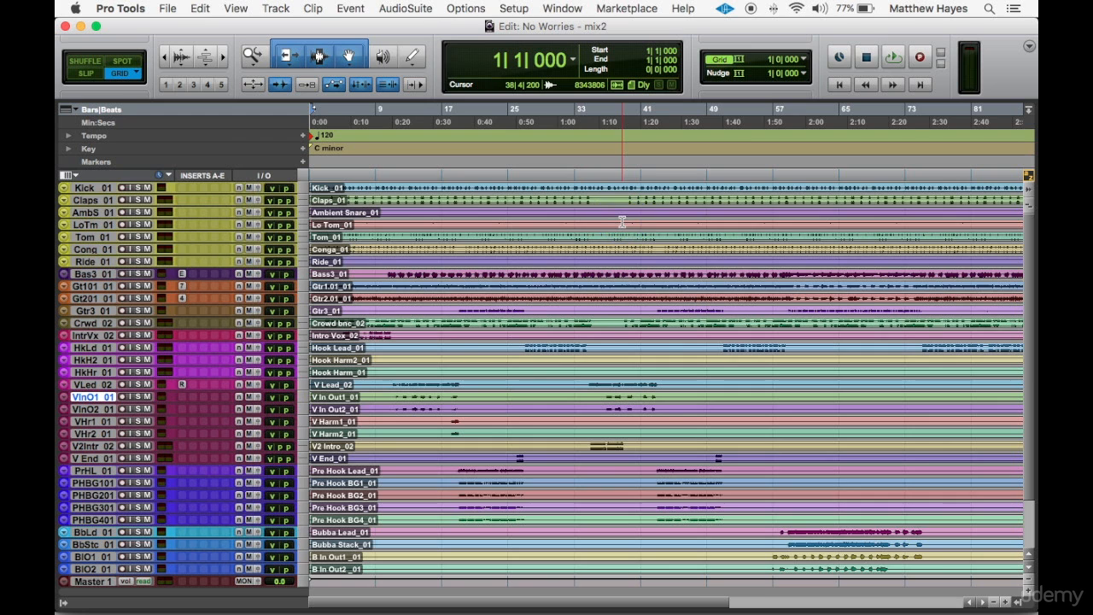
- Enlarge the V In Out1_01 track and select its audio from bar 10 to bar 20
{"action": "left_click", "coordinate": [622, 221]}
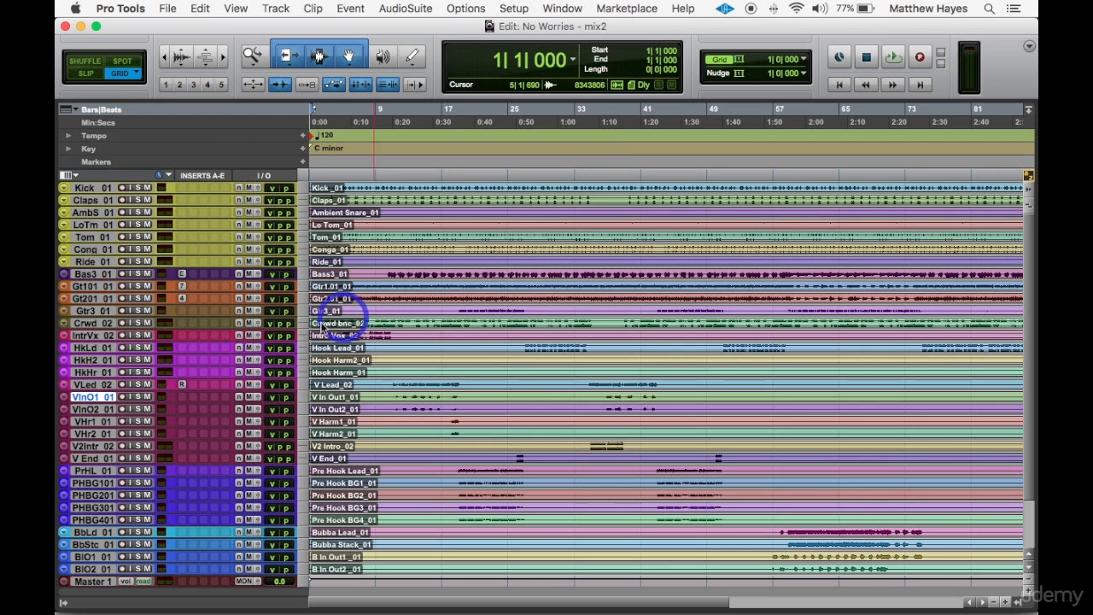
{"action": "key", "text": "ctrl+Up"}
{"action": "key", "text": "ctrl+Up"}
{"action": "key", "text": "ctrl+Up"}
{"action": "key", "text": "ctrl+Up"}
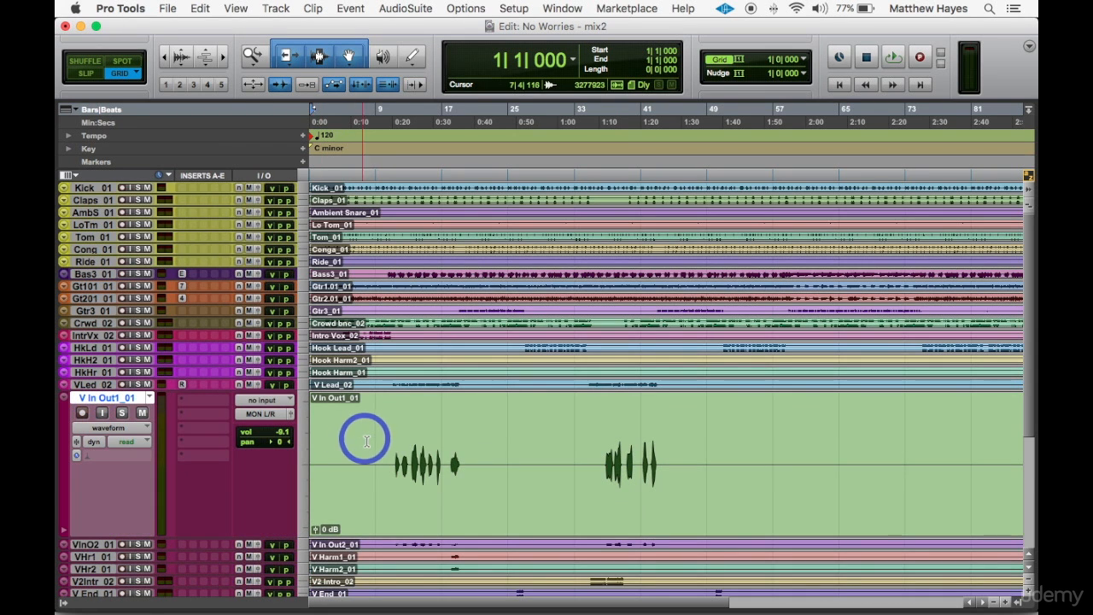
{"action": "left_click_drag", "start_coordinate": [381, 444], "coordinate": [469, 451]}
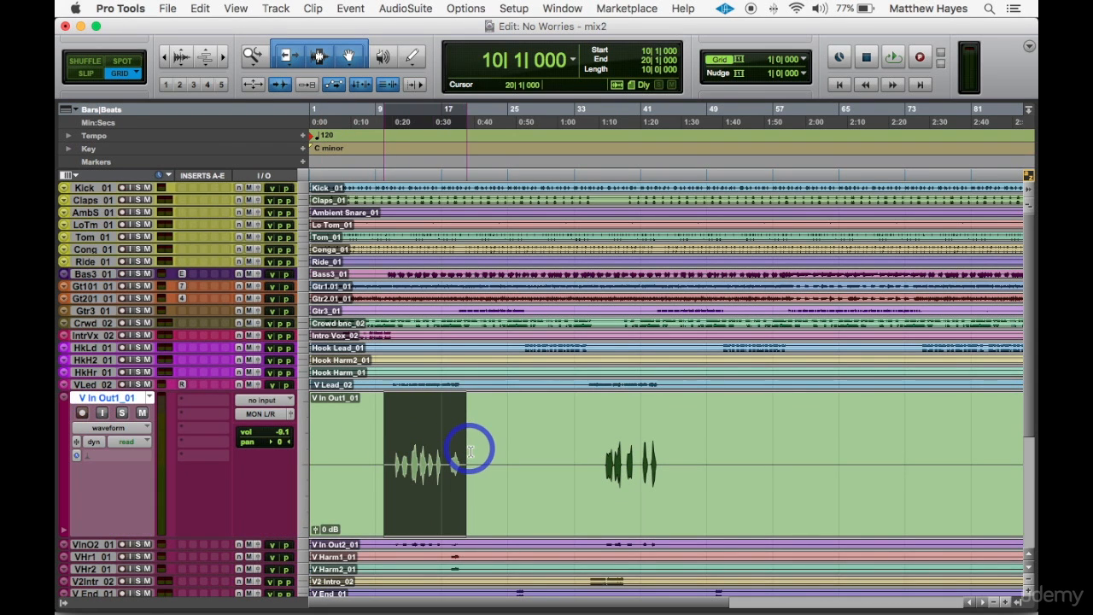
{"action": "key", "text": "t"}
{"action": "key", "text": "t"}
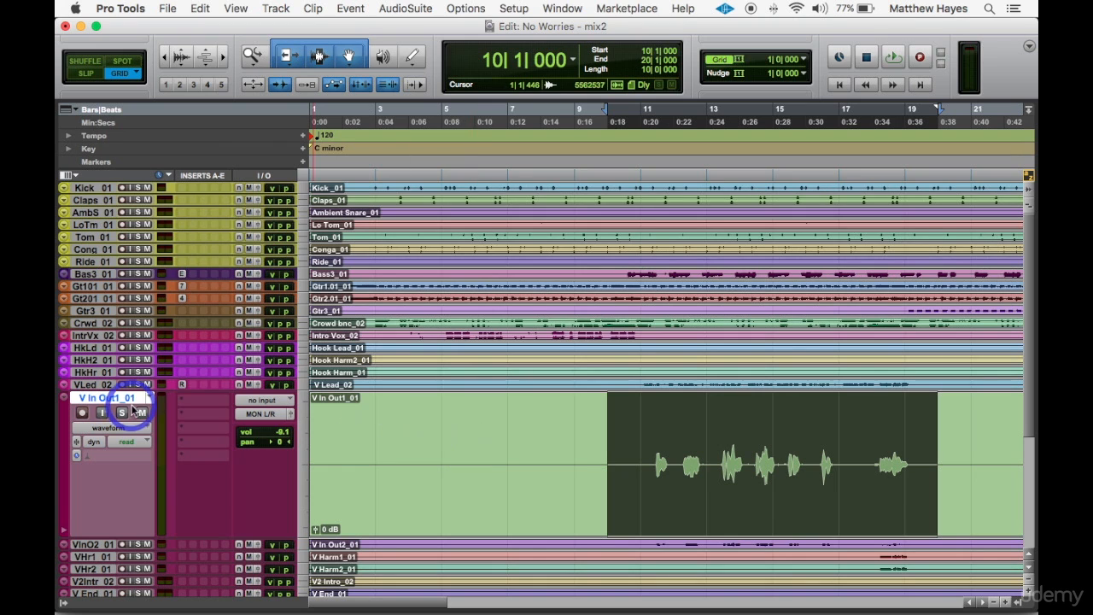
- Solo the V In Out1_01 track and play through the selected passage
{"action": "left_click", "coordinate": [124, 412]}
{"action": "key", "text": "space"}
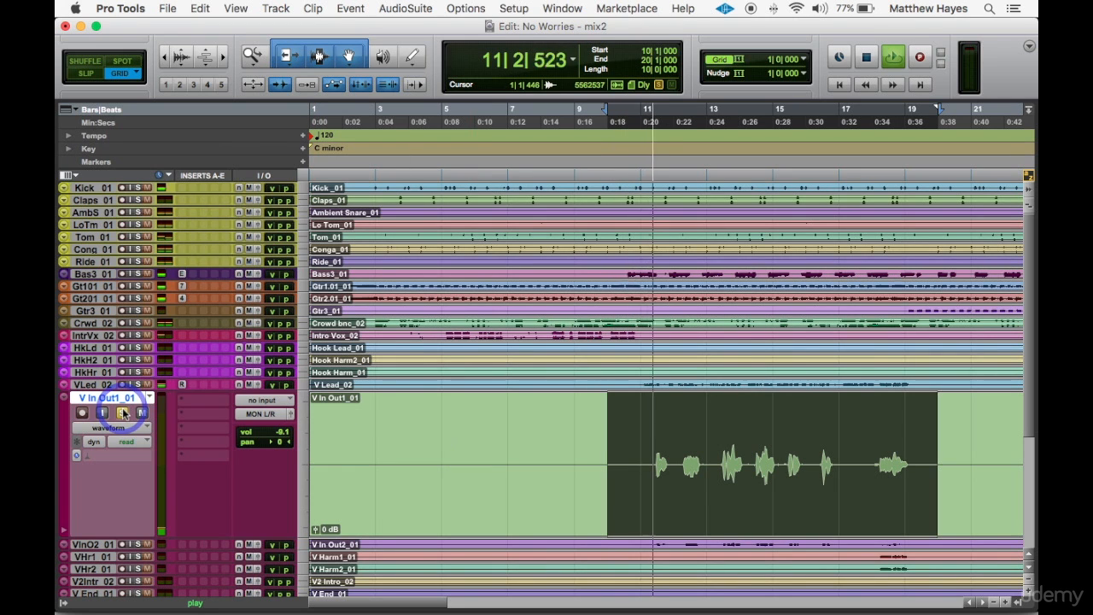
{"action": "left_click", "coordinate": [366, 405]}
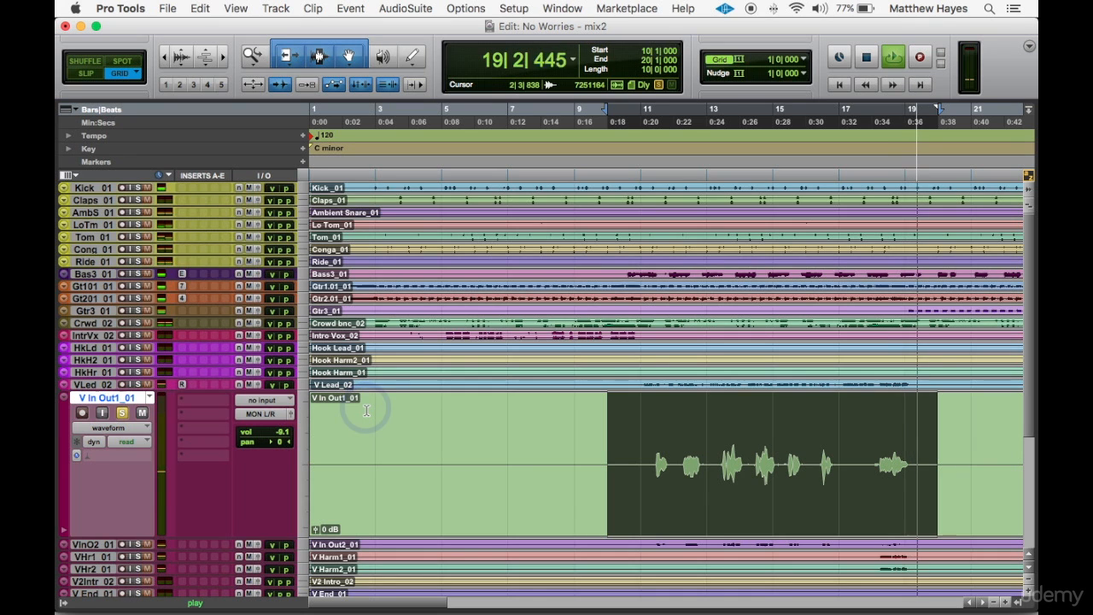
{"action": "key", "text": "space"}
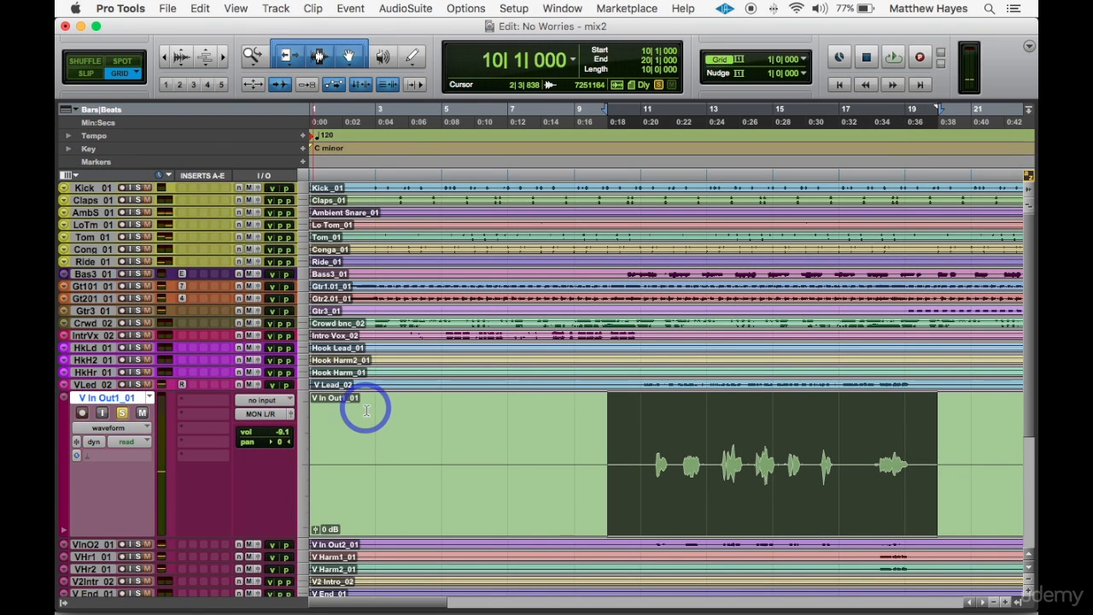
- Create one stereo Aux Input track after VInOut1_01 in the Mix window and make it solo safe
{"action": "key", "text": "super+equal"}
{"action": "scroll", "coordinate": [465, 332], "scroll_direction": "down", "scroll_amount": 5}
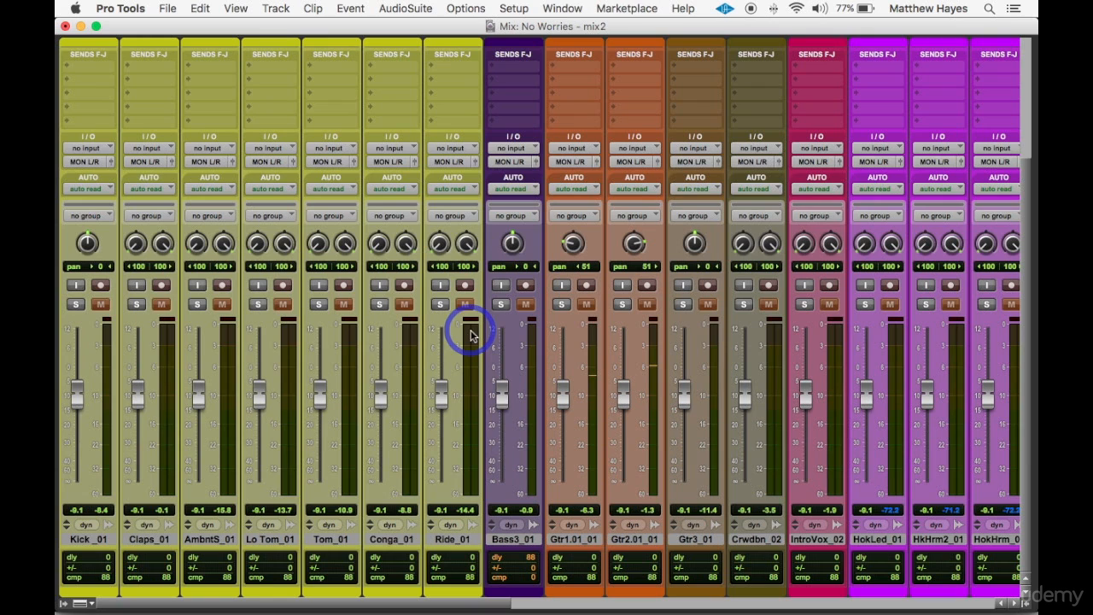
{"action": "scroll", "coordinate": [563, 465], "scroll_direction": "right", "scroll_amount": 5}
{"action": "scroll", "coordinate": [563, 468], "scroll_direction": "right", "scroll_amount": 5}
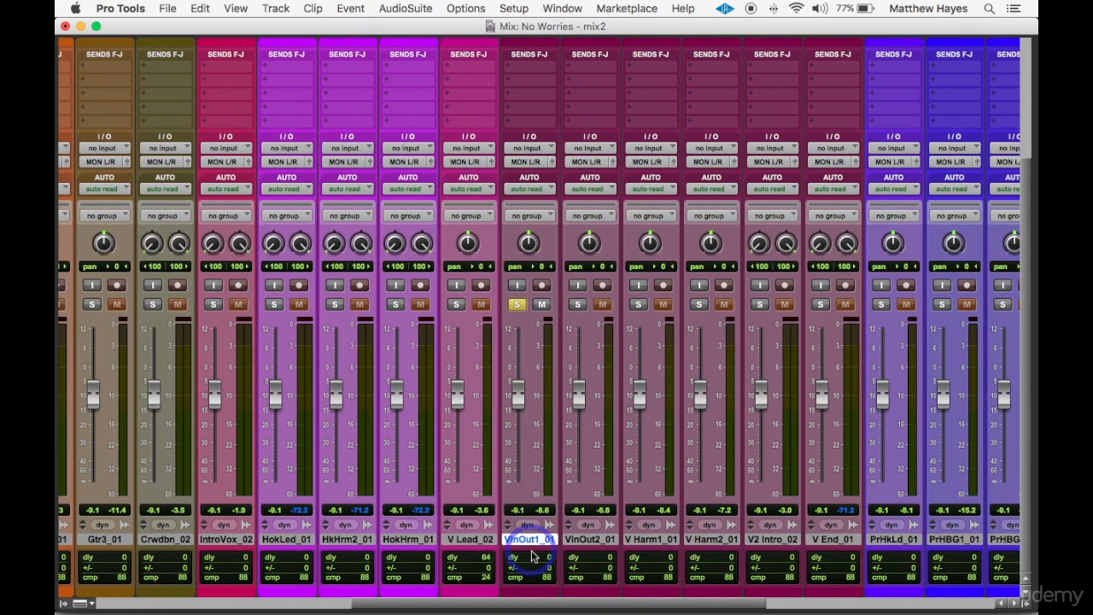
{"action": "left_click", "coordinate": [276, 10]}
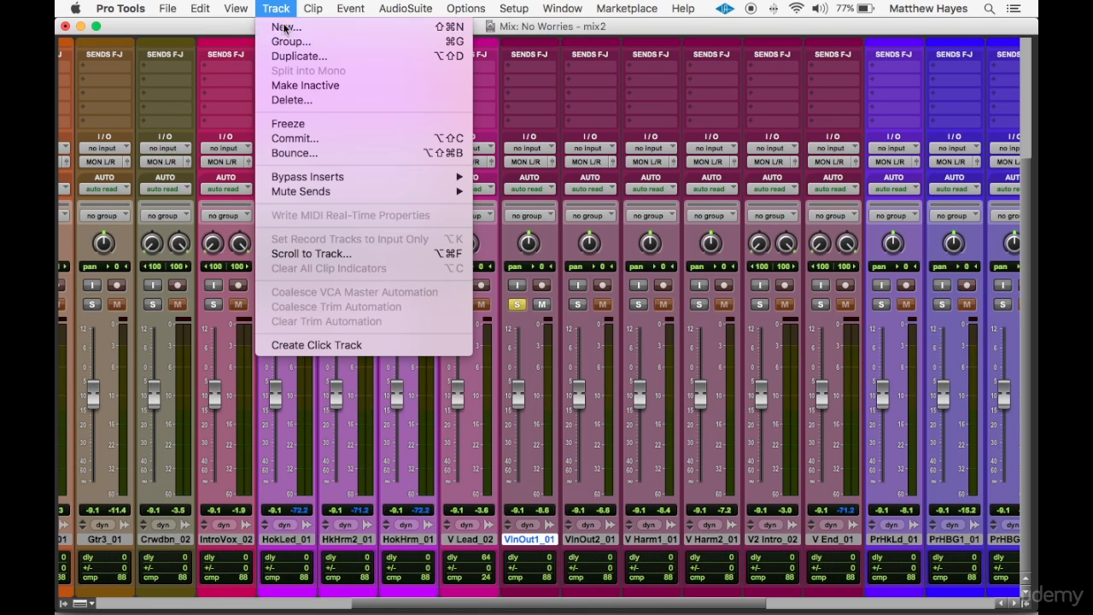
{"action": "left_click", "coordinate": [282, 27]}
{"action": "left_click", "coordinate": [483, 225]}
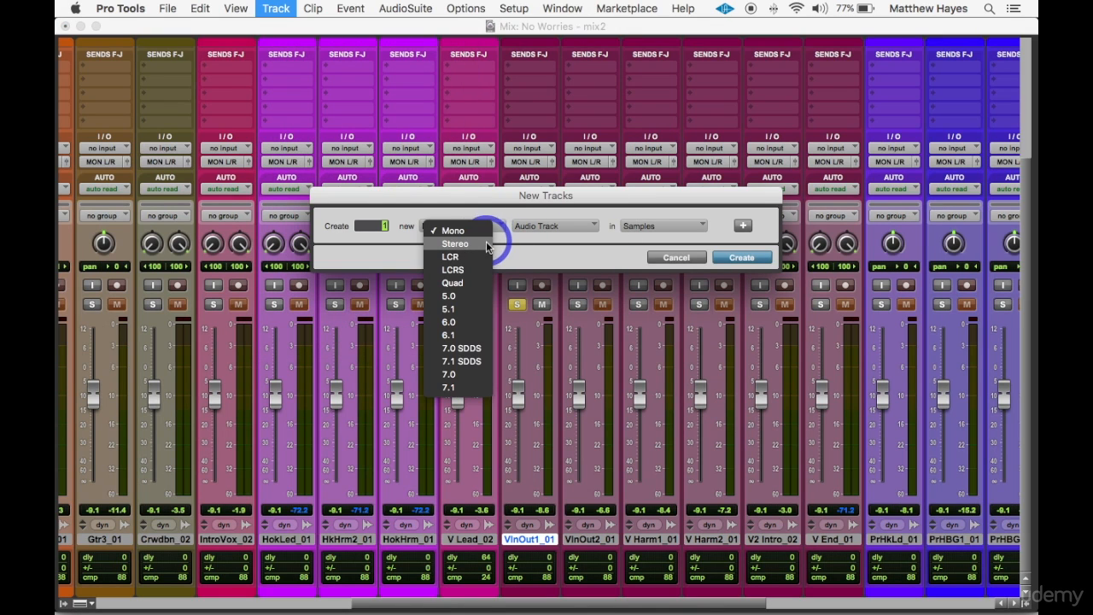
{"action": "left_click", "coordinate": [488, 239]}
{"action": "left_click", "coordinate": [552, 227]}
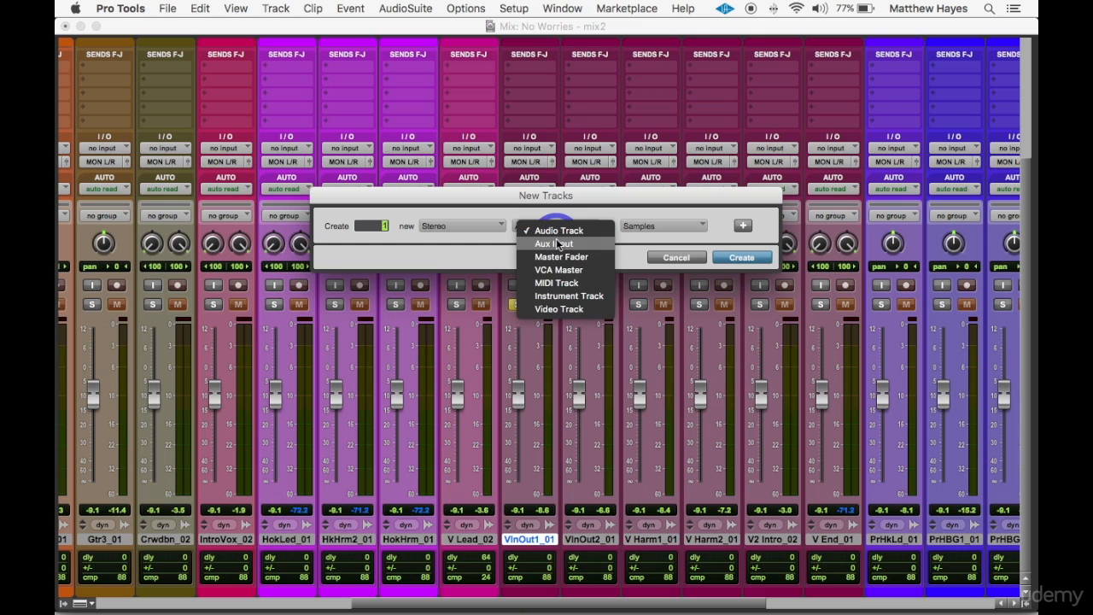
{"action": "left_click", "coordinate": [538, 241]}
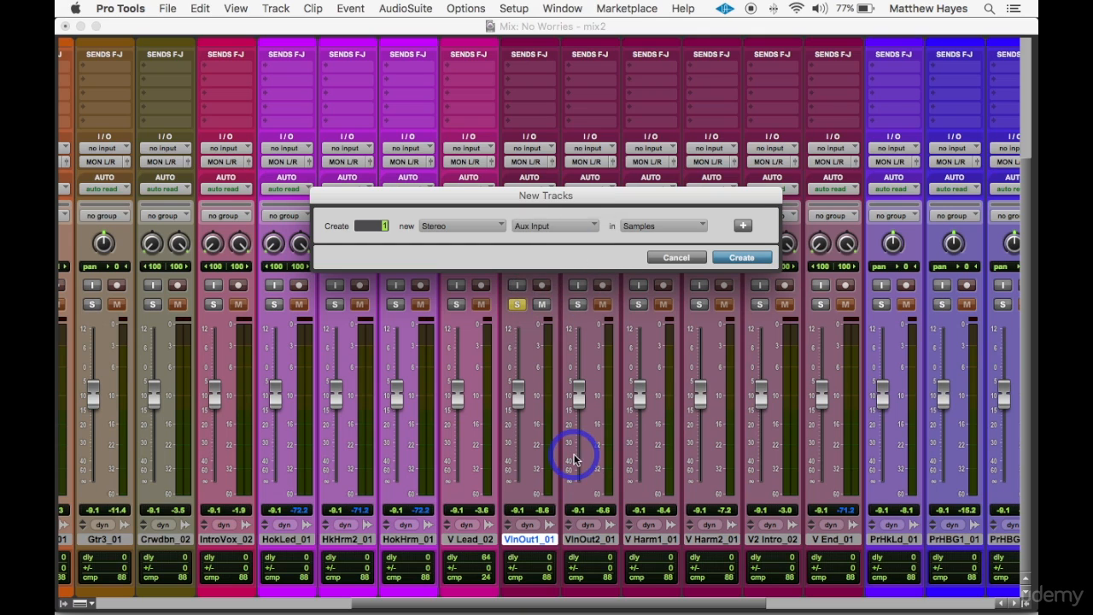
{"action": "left_click", "coordinate": [742, 257]}
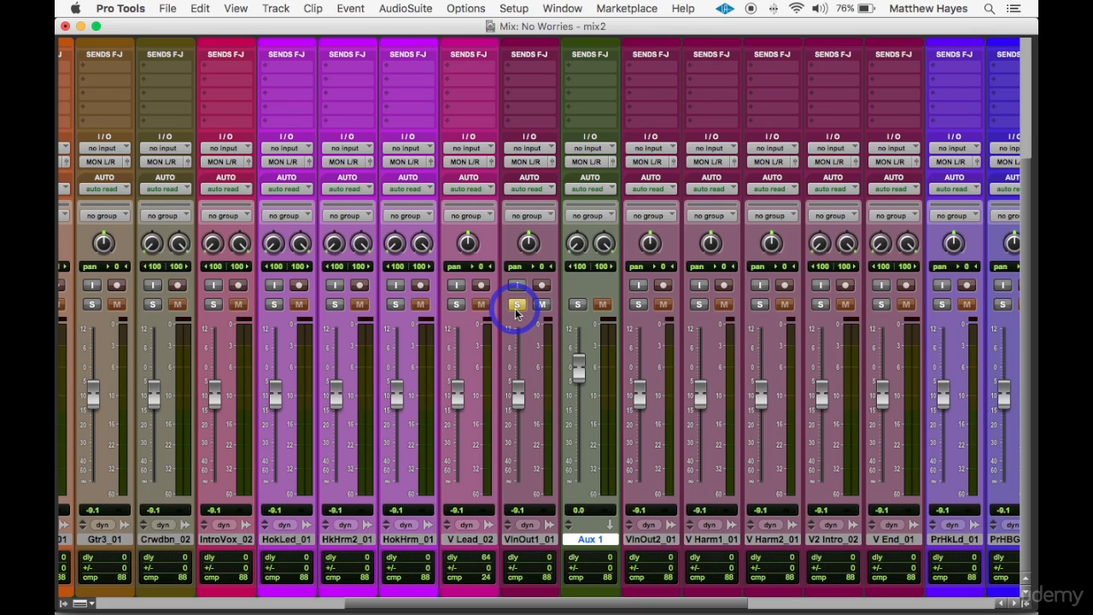
{"action": "left_click", "coordinate": [579, 306], "text": "super"}
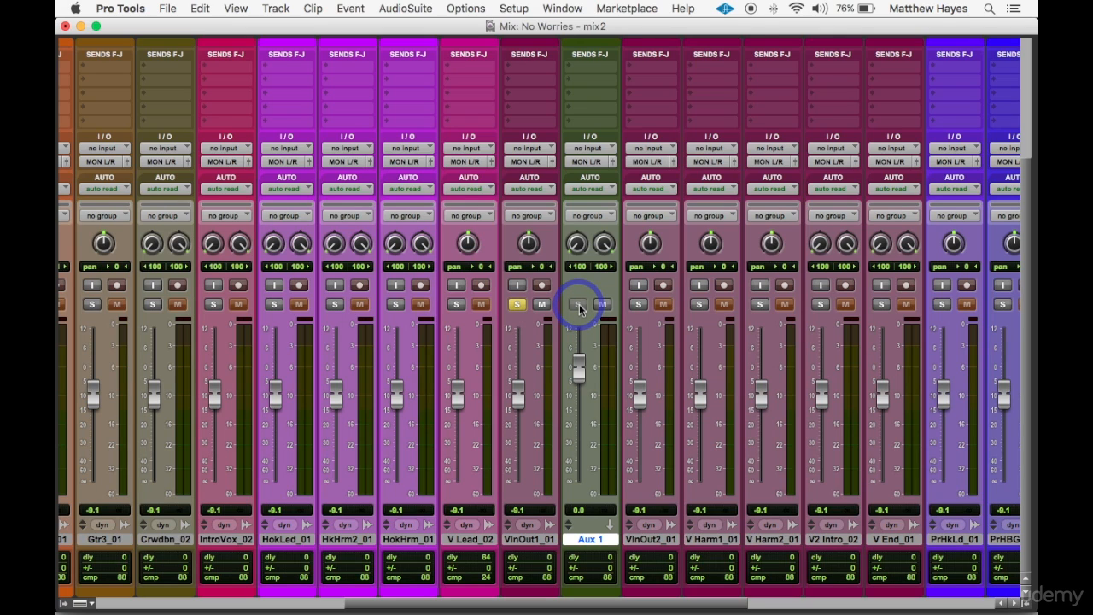
- Add a send from VInOut1_01 to the Delay1 (Stereo) bus and raise its send level
{"action": "scroll", "coordinate": [588, 226], "scroll_direction": "up", "scroll_amount": 4}
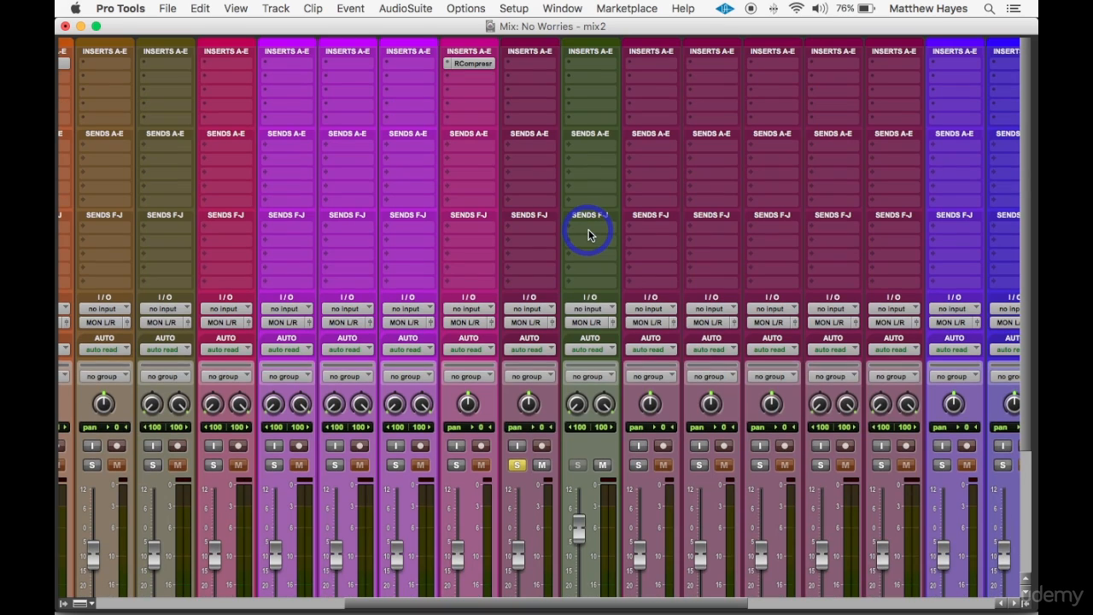
{"action": "left_click", "coordinate": [519, 151]}
{"action": "mouse_move", "coordinate": [553, 190]}
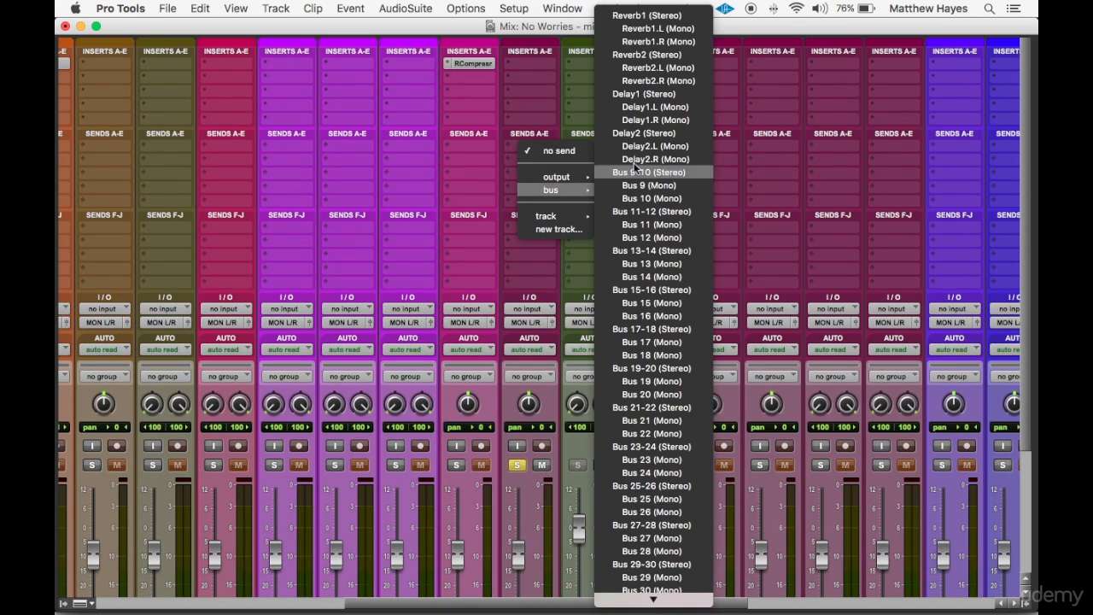
{"action": "left_click", "coordinate": [662, 94]}
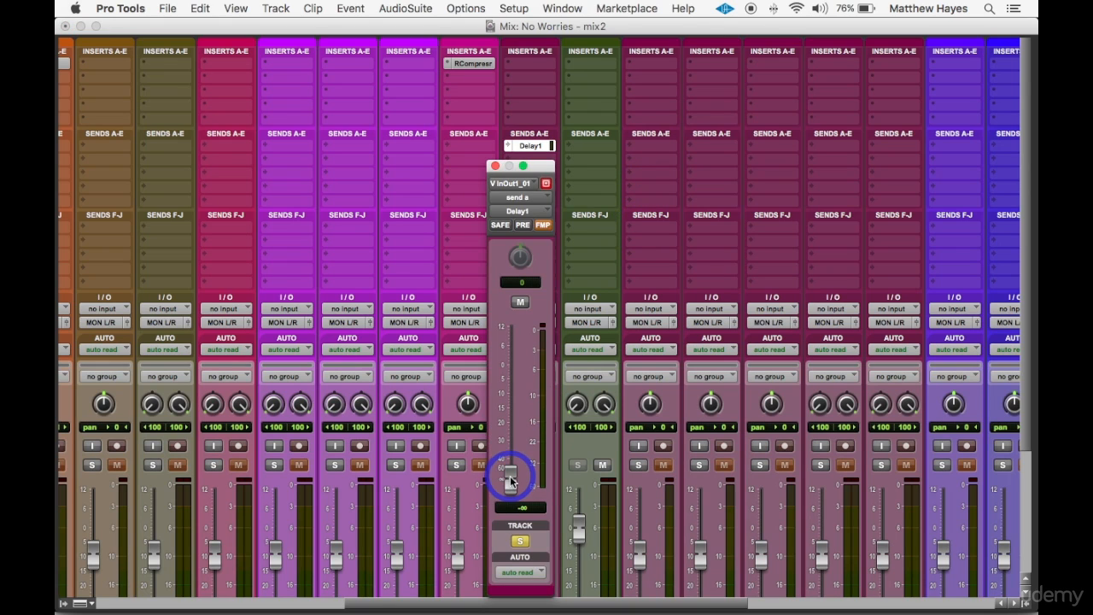
{"action": "left_click_drag", "start_coordinate": [510, 482], "coordinate": [513, 337]}
{"action": "left_click", "coordinate": [495, 166]}
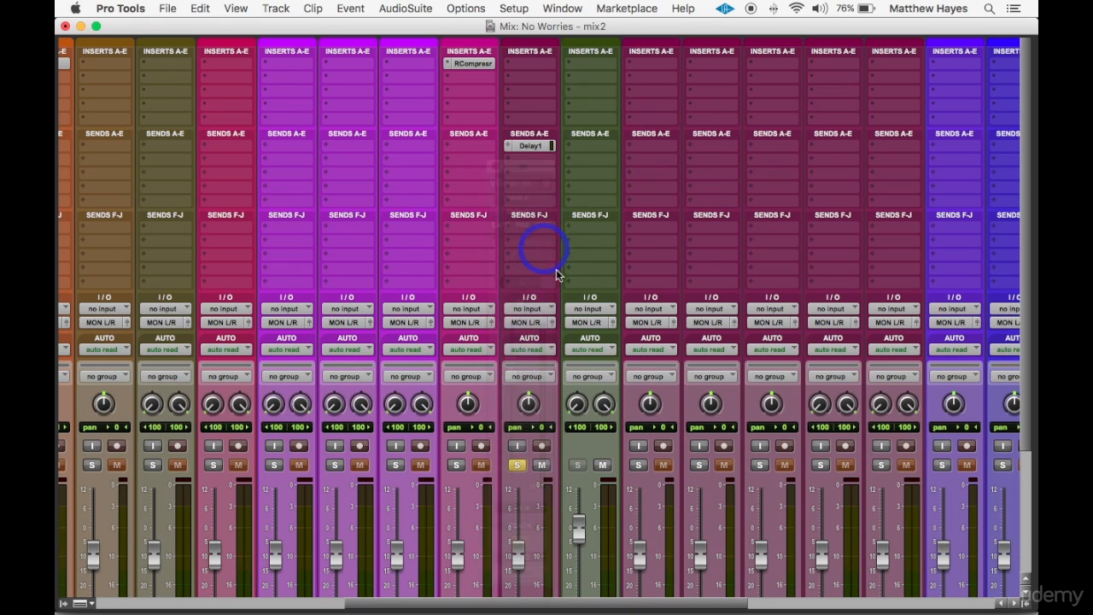
- Set the input of the Aux 1 track to the Delay1 (Stereo) bus
{"action": "left_click", "coordinate": [587, 311]}
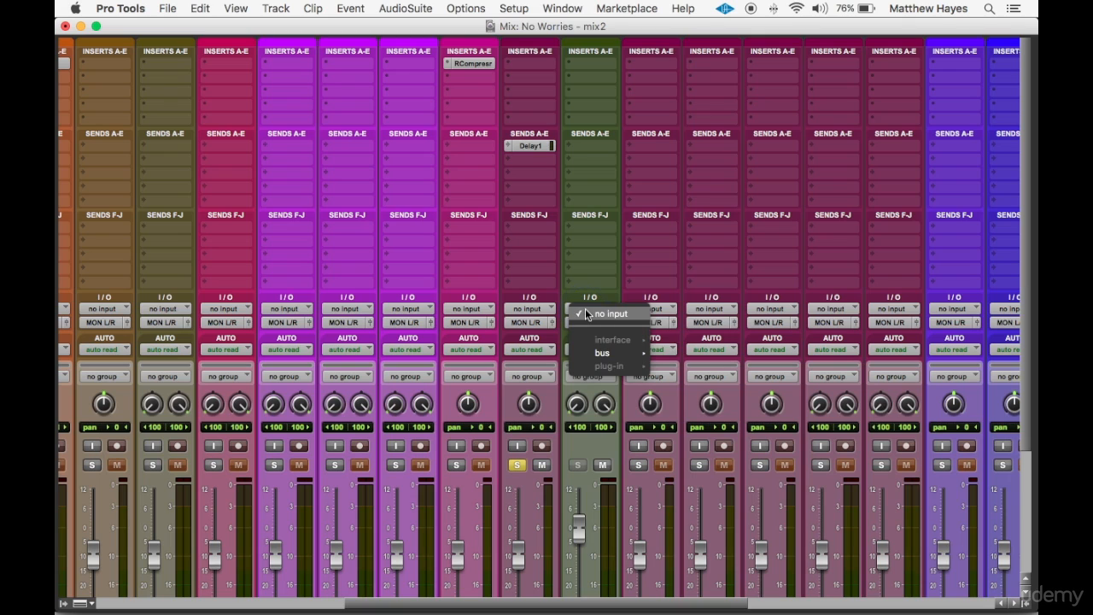
{"action": "mouse_move", "coordinate": [603, 353]}
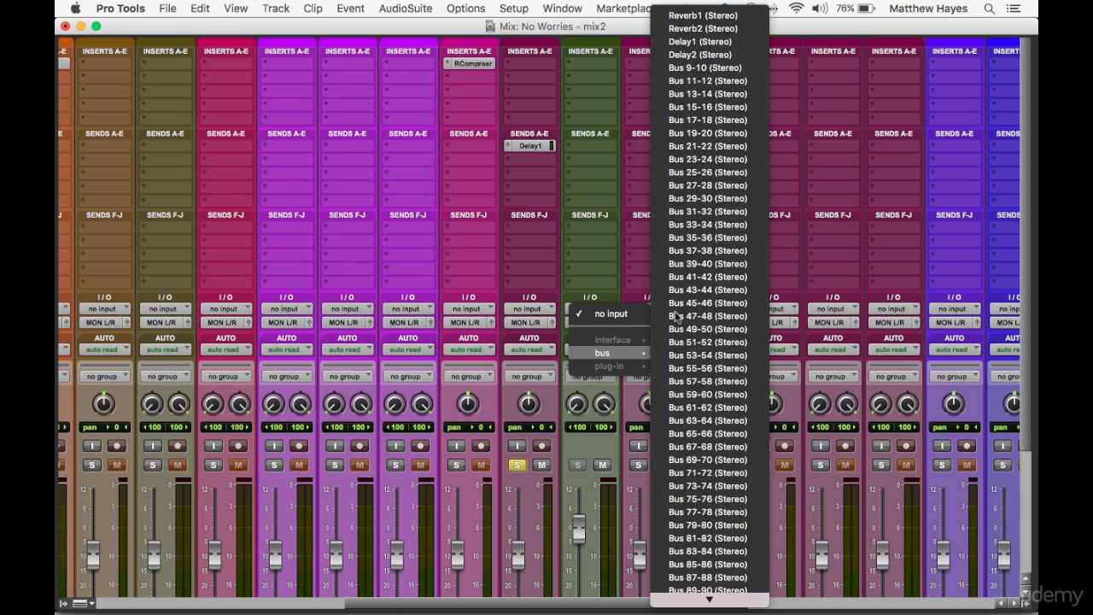
{"action": "left_click", "coordinate": [710, 44]}
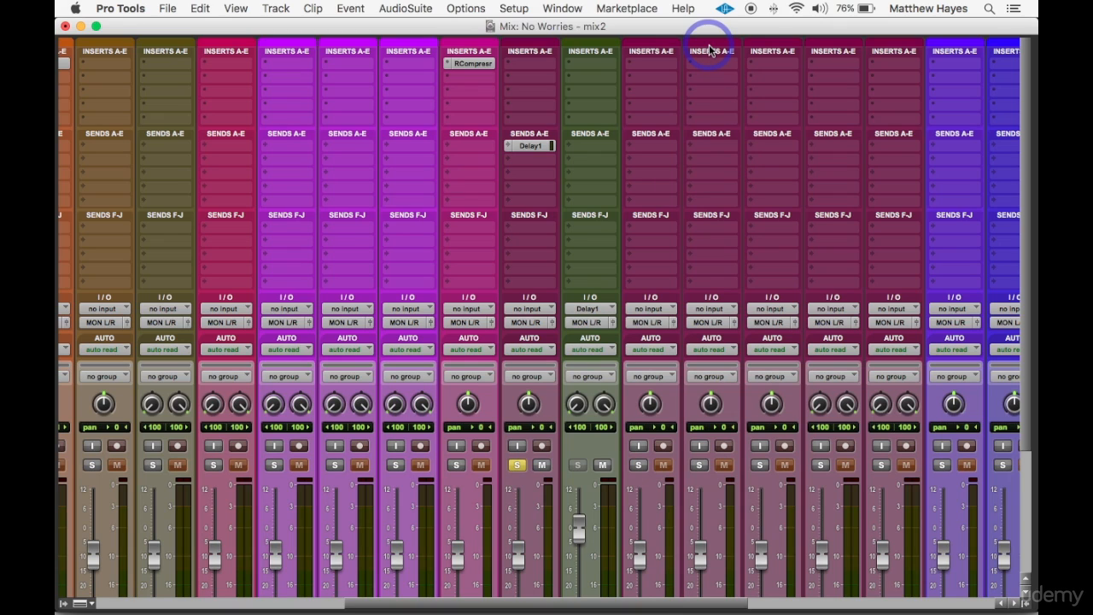
- Insert the multichannel Mod Delay III (stereo) plug-in in the first insert slot of Aux 1
{"action": "left_click", "coordinate": [586, 66]}
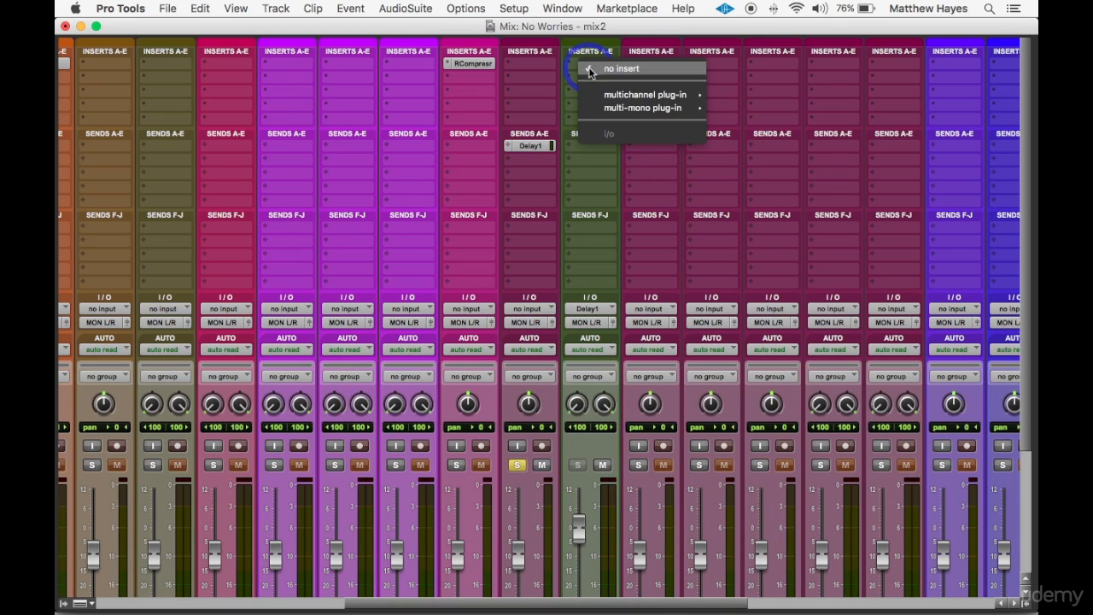
{"action": "mouse_move", "coordinate": [611, 96]}
{"action": "left_click", "coordinate": [824, 108]}
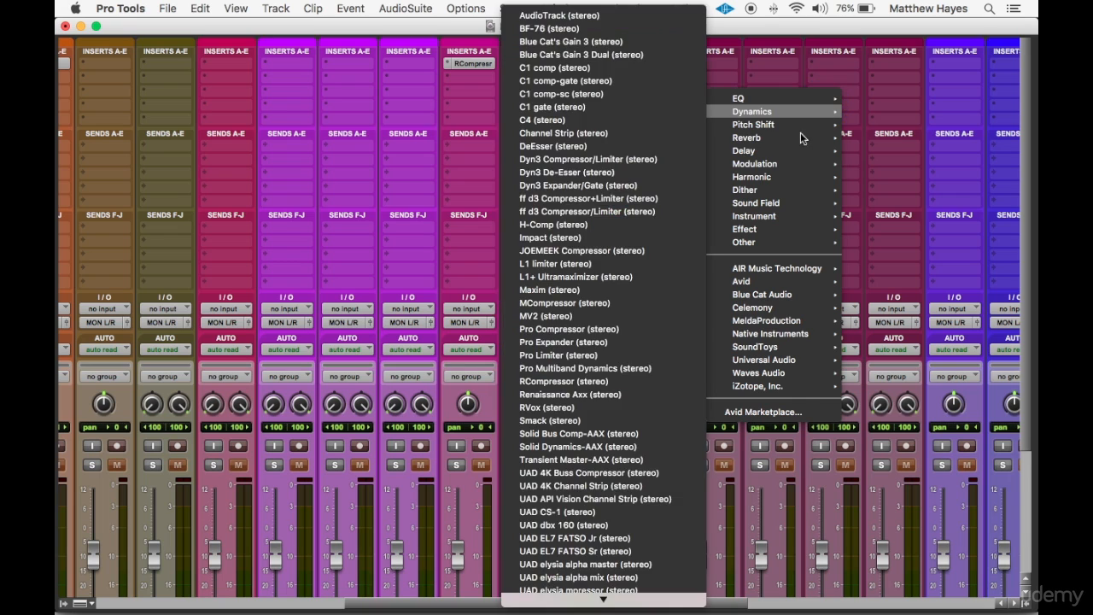
{"action": "left_click", "coordinate": [767, 150]}
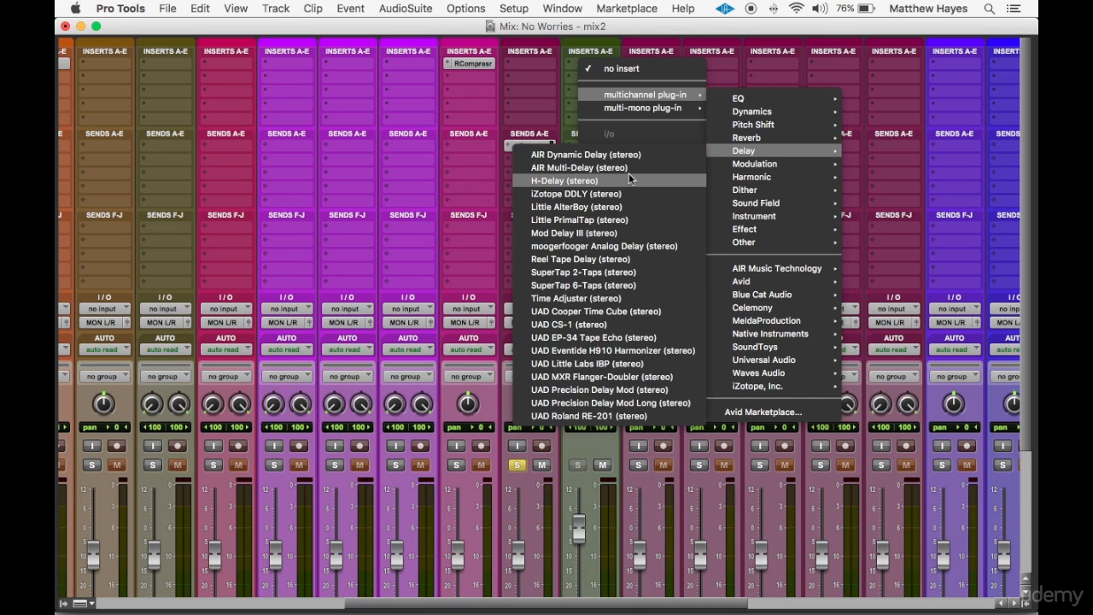
{"action": "left_click", "coordinate": [577, 232]}
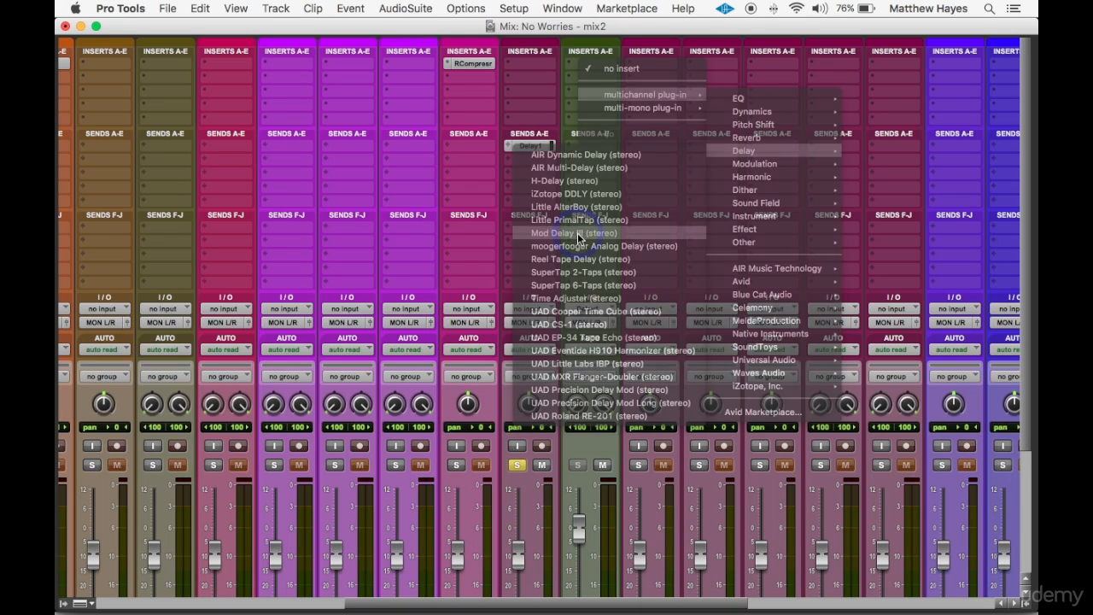
{"action": "left_click", "coordinate": [577, 238]}
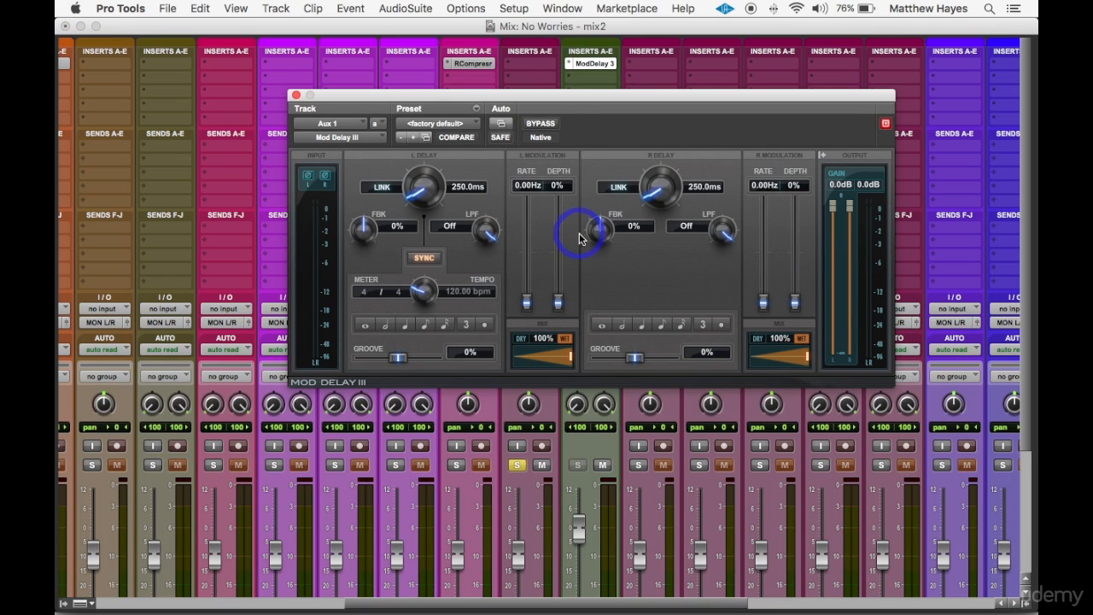
{"action": "left_click_drag", "start_coordinate": [576, 101], "coordinate": [516, 115]}
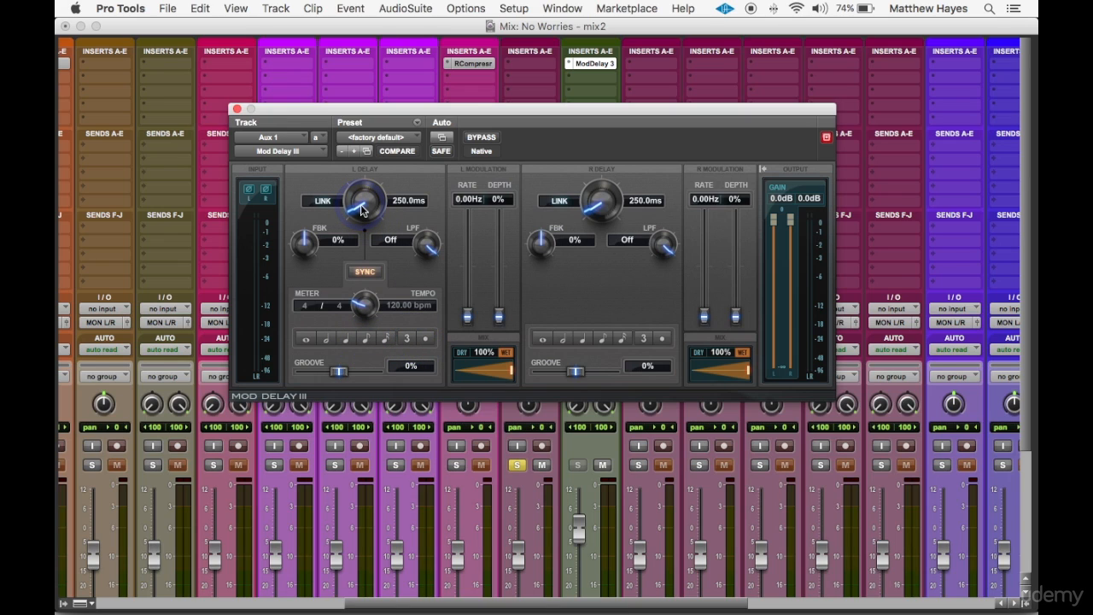
- Try the linked delay time at about 1873 ms and at quarter-, eighth- and half-note values
{"action": "left_click_drag", "start_coordinate": [361, 204], "coordinate": [354, 161]}
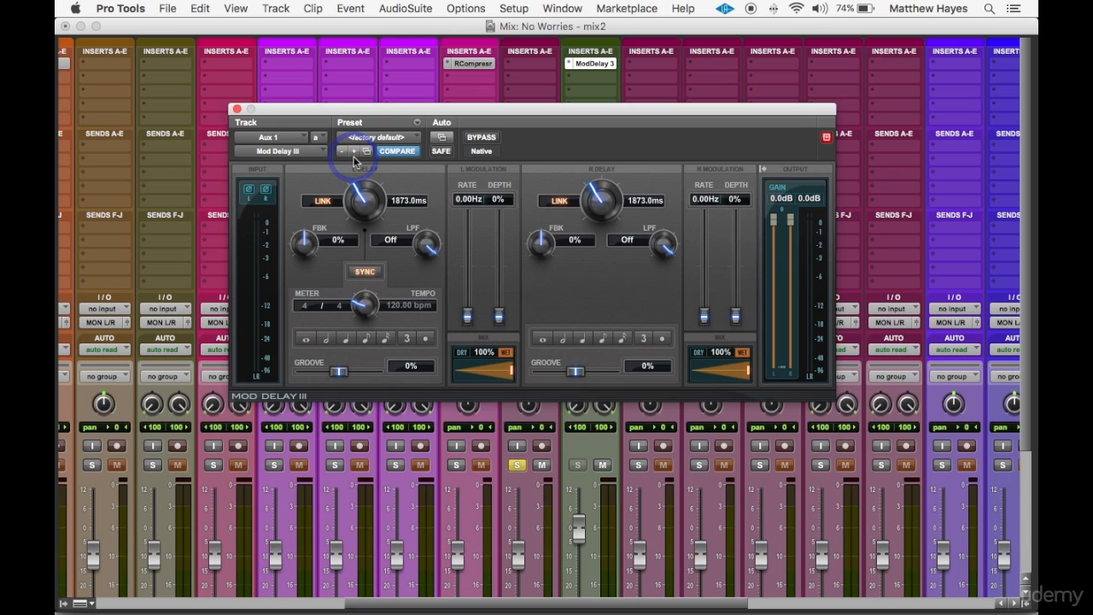
{"action": "left_click", "coordinate": [585, 340]}
{"action": "left_click", "coordinate": [603, 340]}
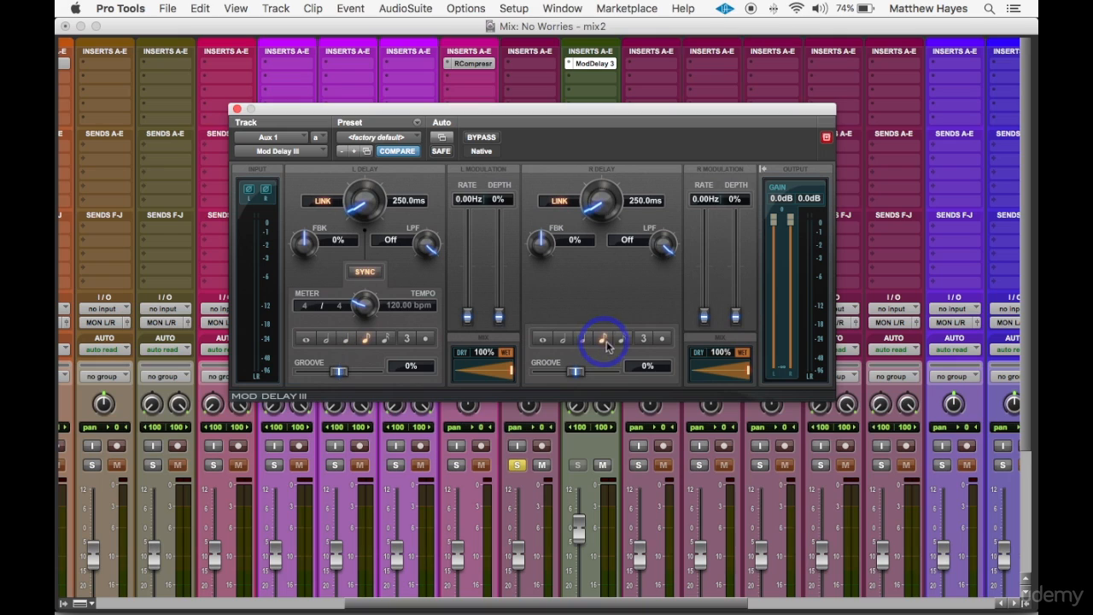
{"action": "left_click", "coordinate": [563, 340]}
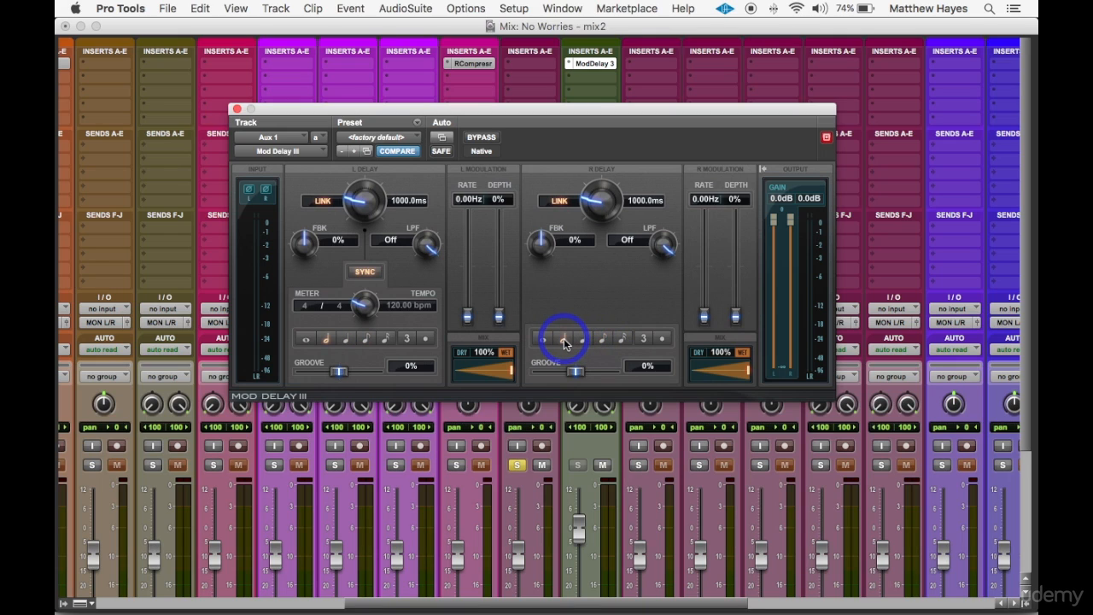
- Set the linked delays to a sixteenth note (125 ms) and their feedback to 41%
{"action": "left_click", "coordinate": [622, 339]}
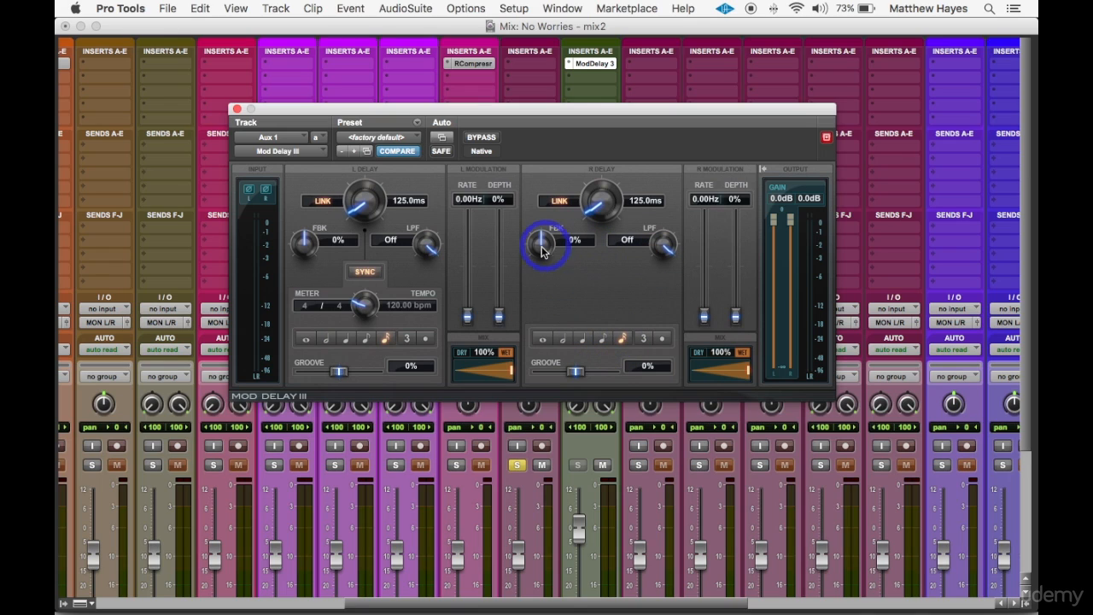
{"action": "left_click_drag", "start_coordinate": [539, 248], "coordinate": [536, 212]}
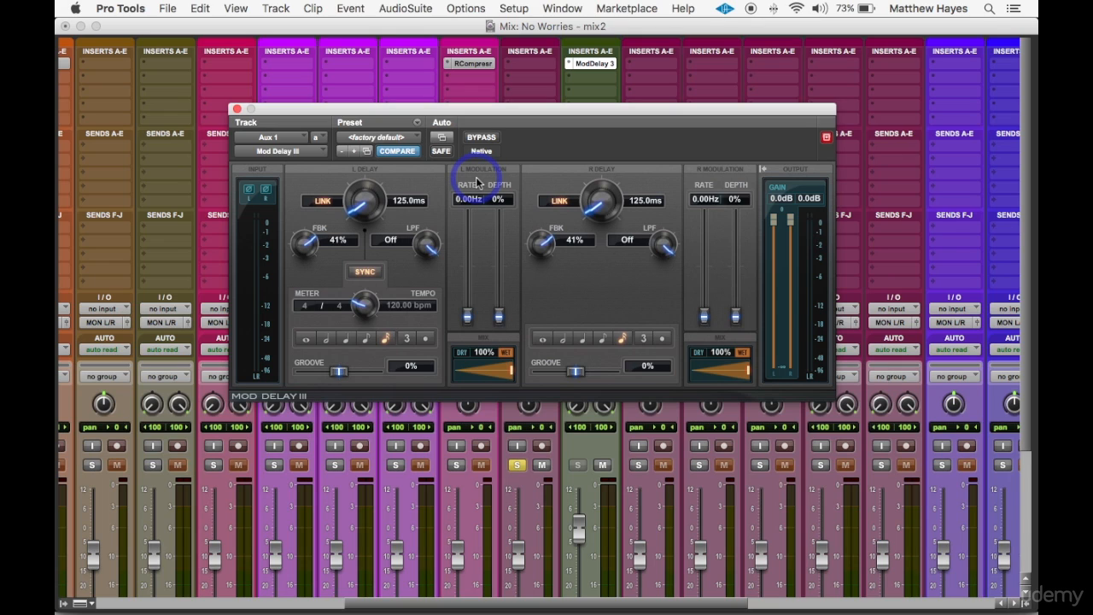
- Try lowering the low-pass filter cutoff on the linked delays
{"action": "left_click", "coordinate": [666, 250]}
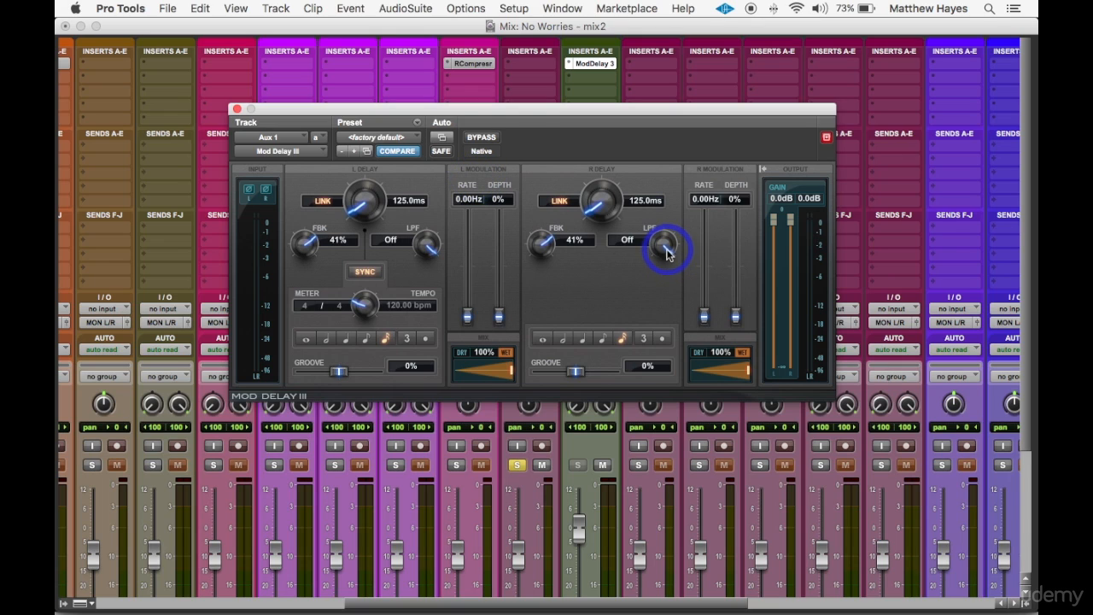
{"action": "left_click_drag", "start_coordinate": [666, 250], "coordinate": [649, 217]}
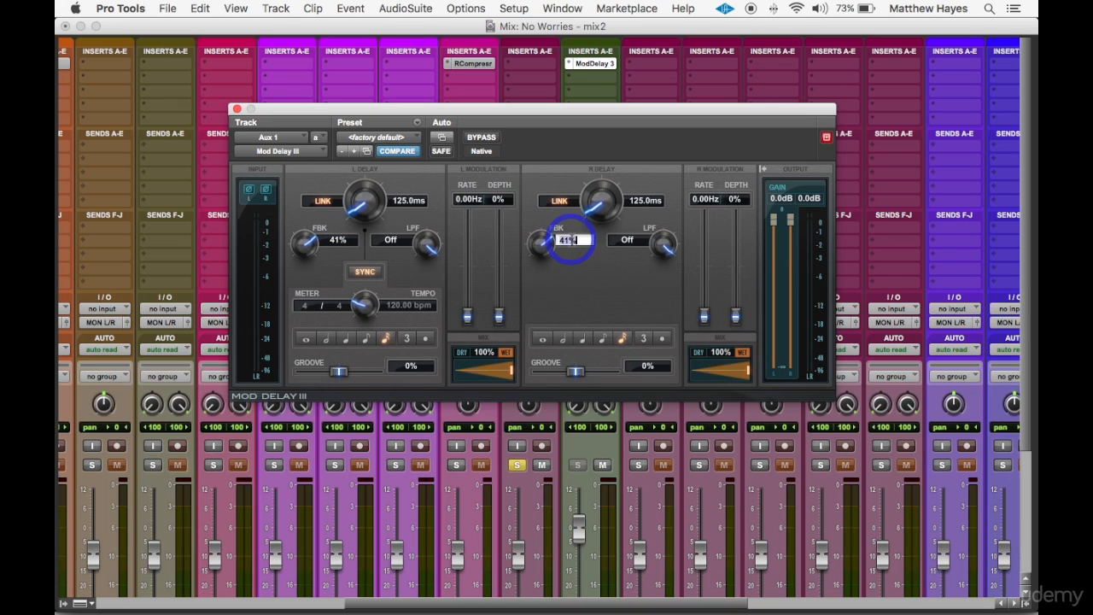
- Try the linked delays at 50% feedback with quarter-note (500 ms) and half-note (1000 ms) delay times
{"action": "key", "text": "Return"}
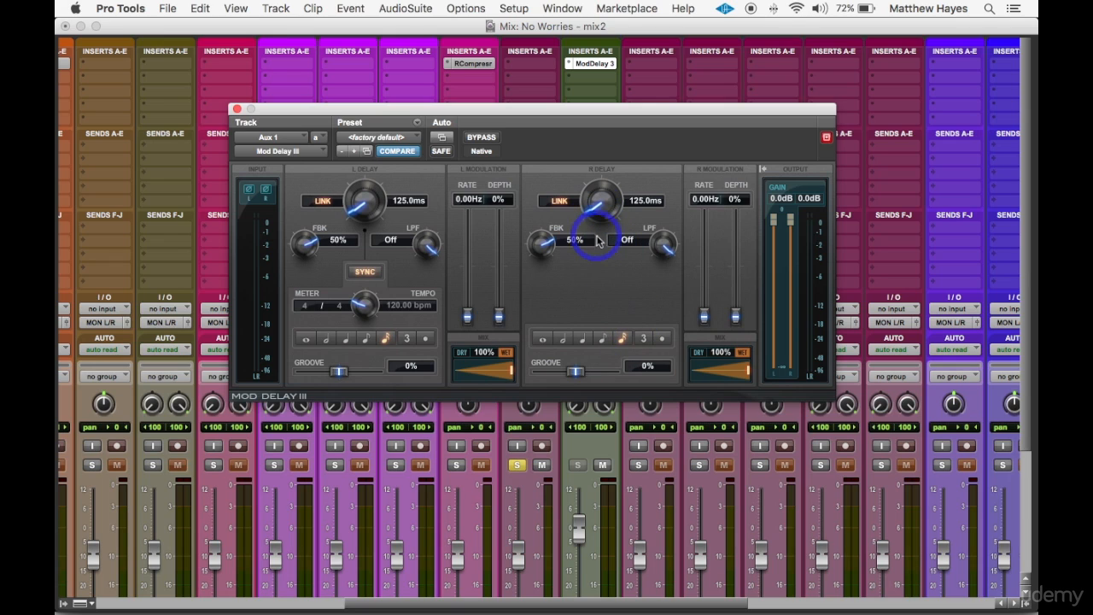
{"action": "left_click", "coordinate": [584, 339]}
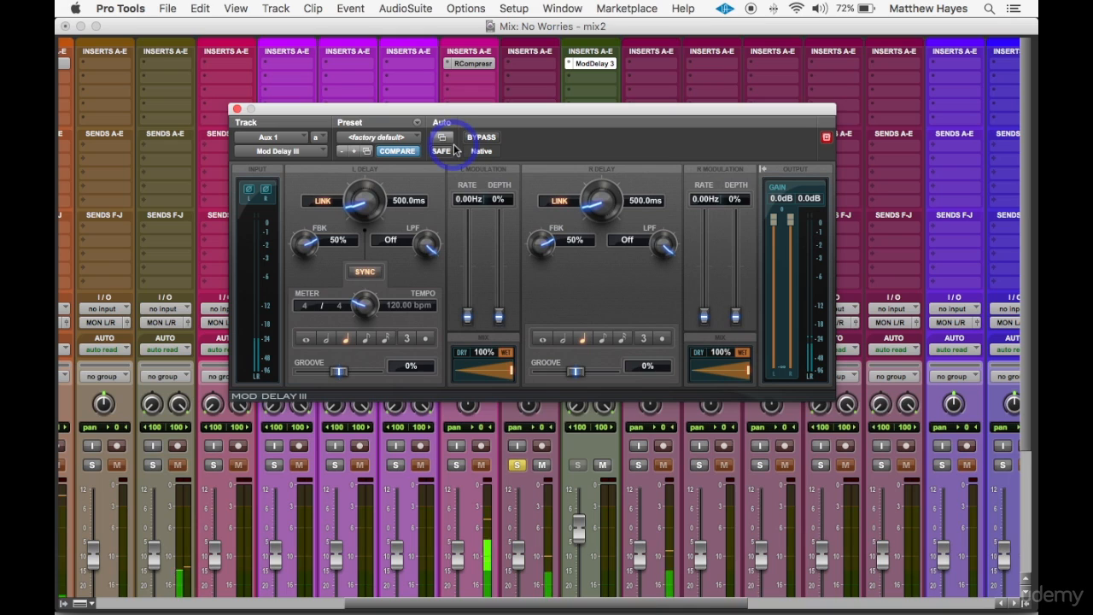
{"action": "left_click", "coordinate": [564, 339]}
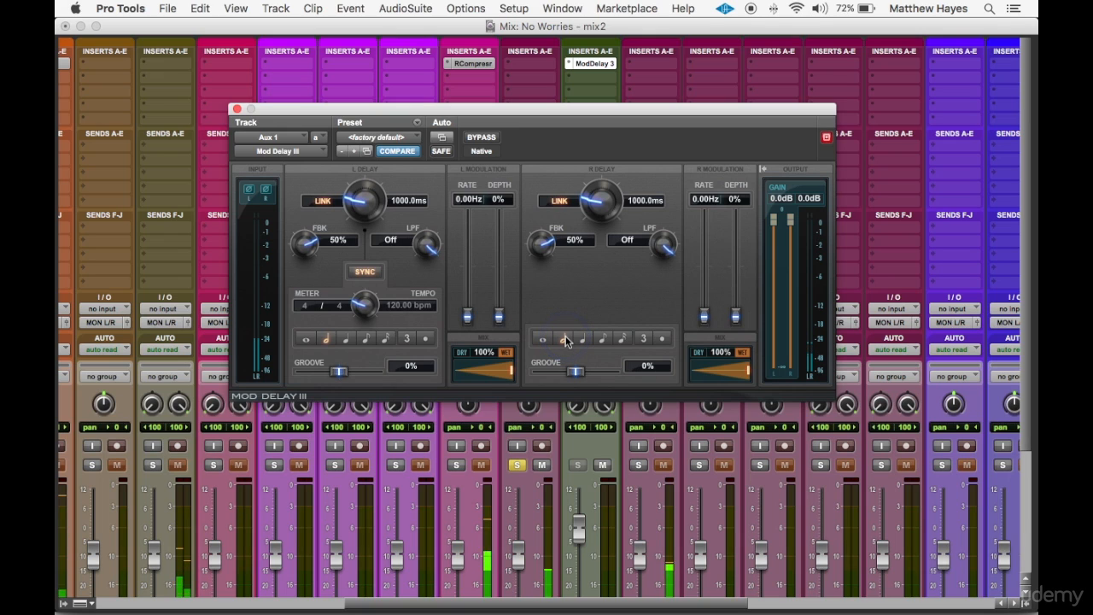
{"action": "left_click", "coordinate": [565, 340]}
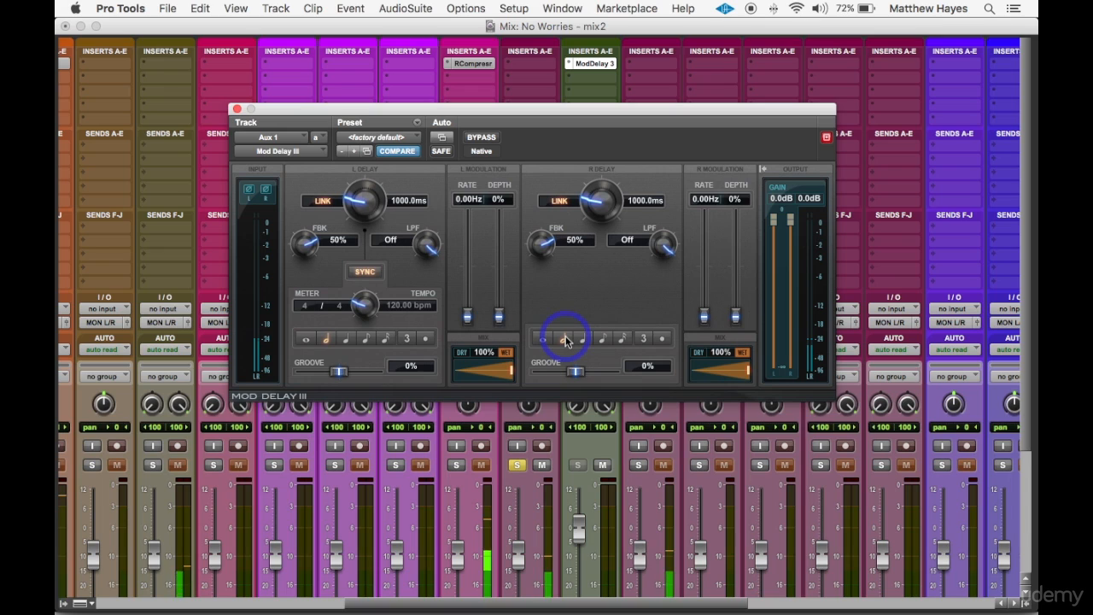
- Lower the feedback of the linked delays on Aux 1 to 31%
{"action": "left_click", "coordinate": [545, 241]}
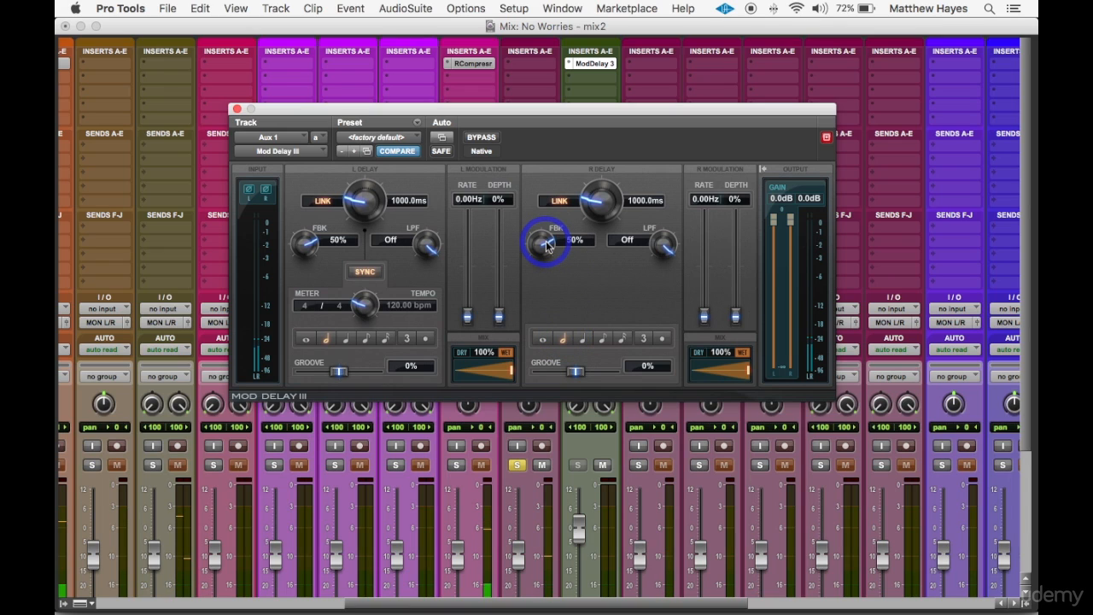
{"action": "left_click_drag", "start_coordinate": [548, 260], "coordinate": [548, 287]}
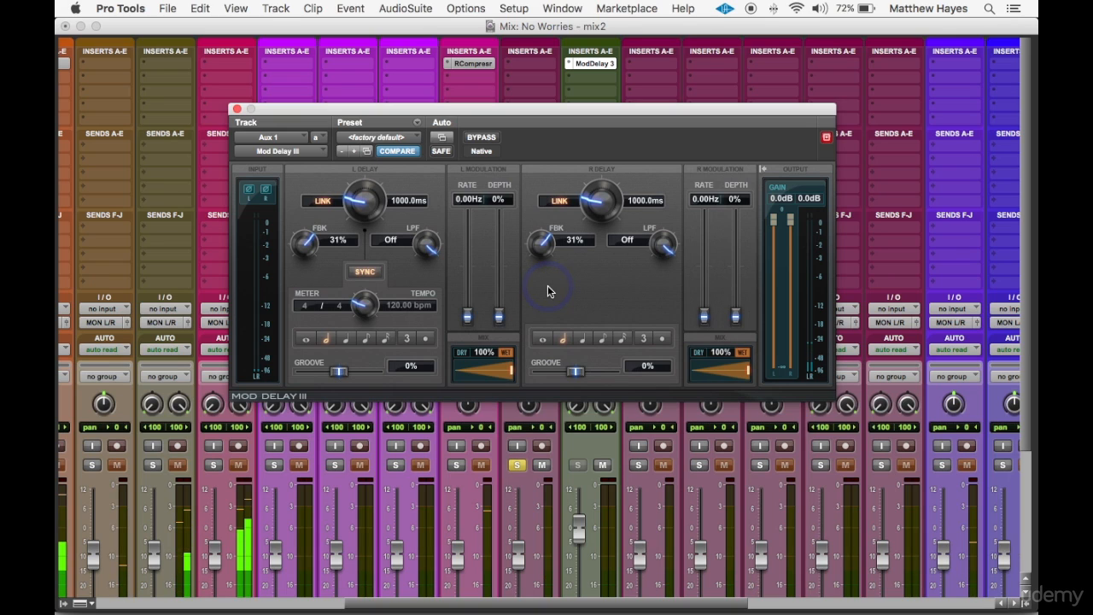
{"action": "left_click", "coordinate": [601, 308]}
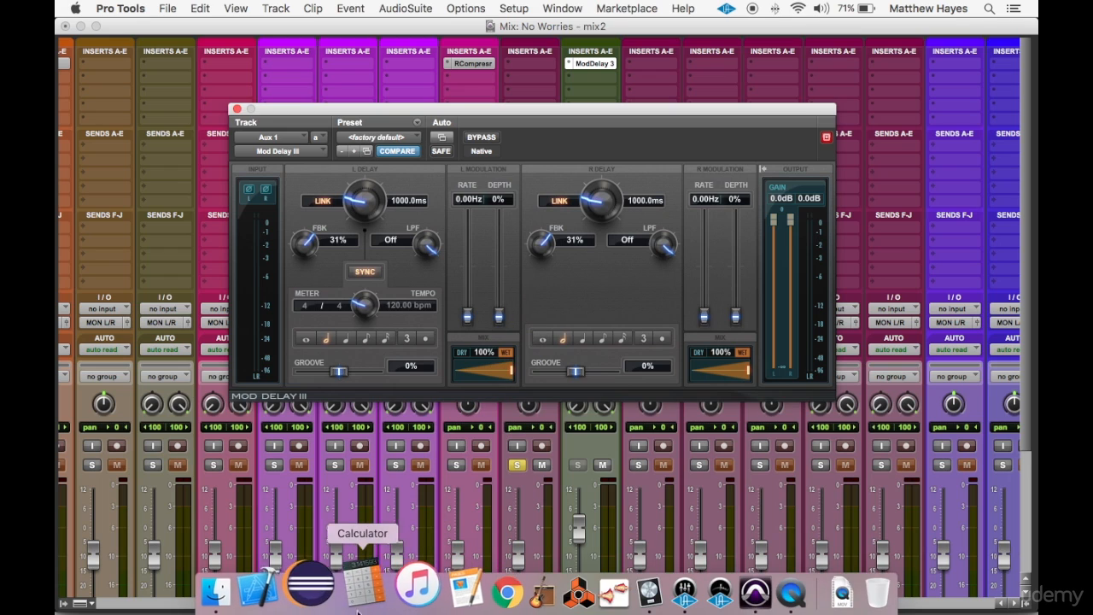
- Open Calculator, return to the Pro Tools Edit window and close the Mod Delay III window to read the session tempo
{"action": "left_click", "coordinate": [357, 589]}
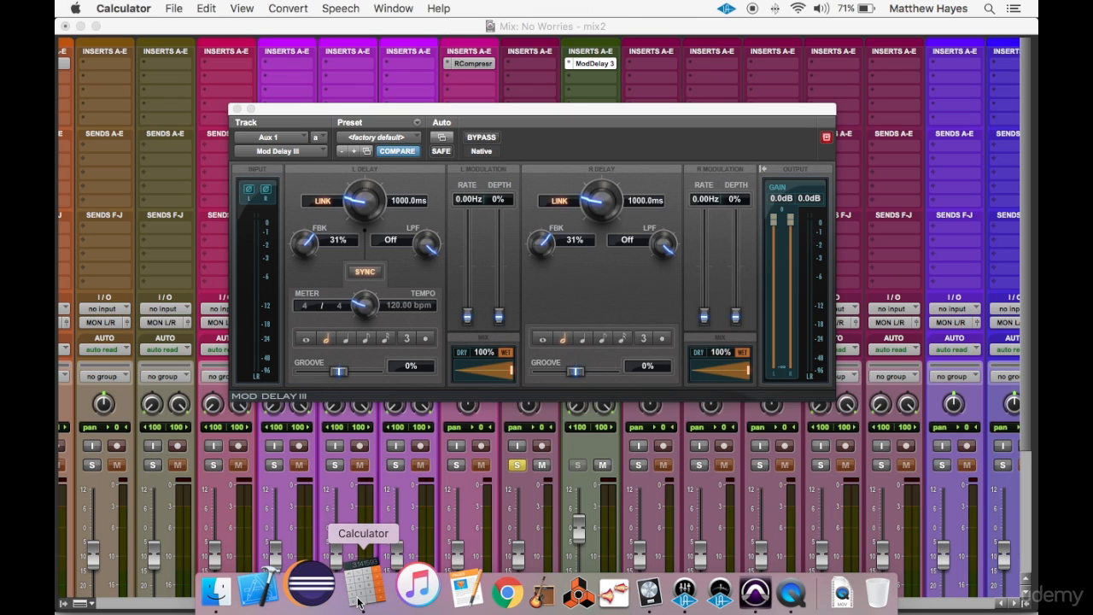
{"action": "left_click", "coordinate": [479, 26]}
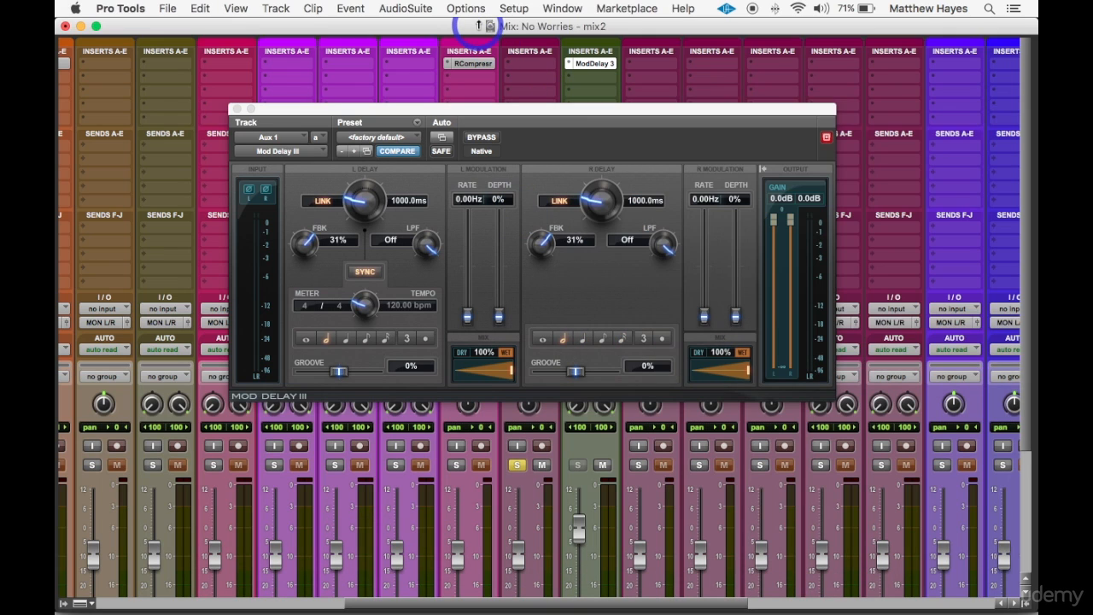
{"action": "key", "text": "super+equal"}
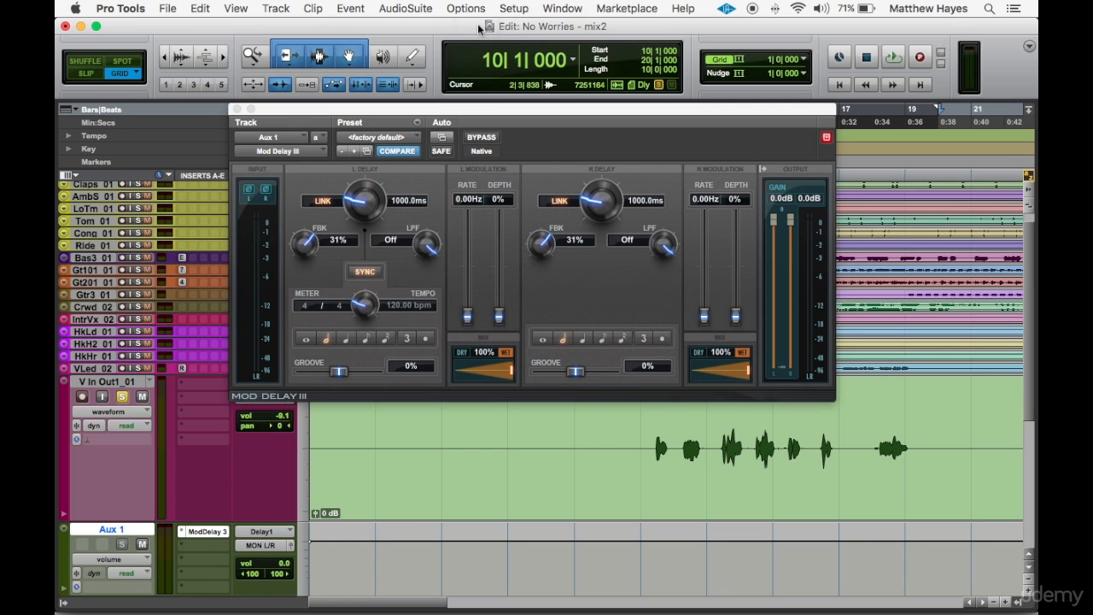
{"action": "left_click", "coordinate": [236, 110]}
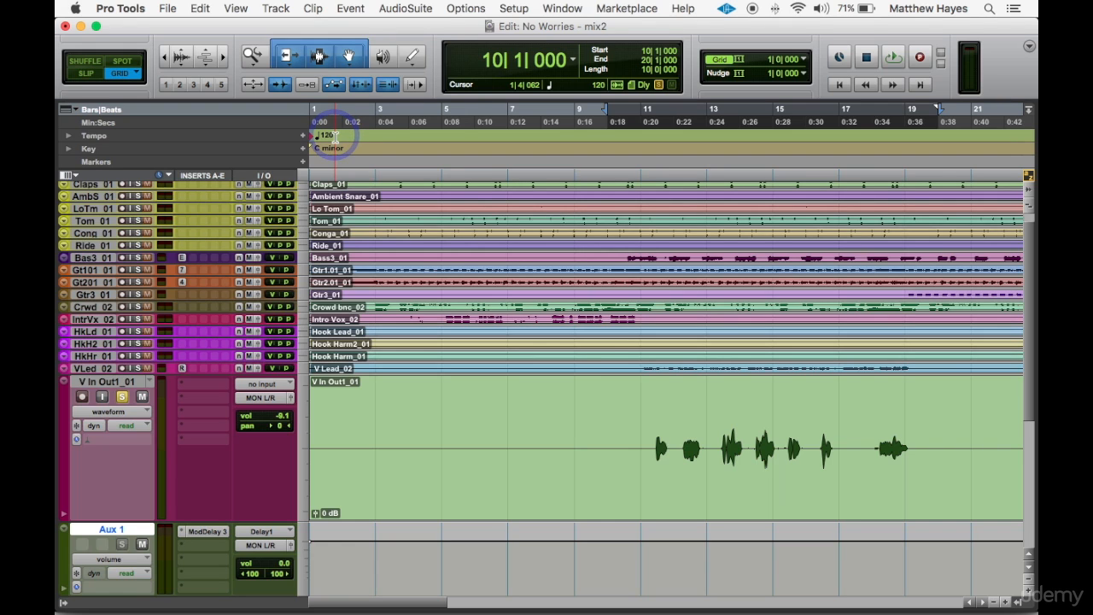
- Switch to Calculator and divide 60000 by 120 to work out the quarter-note delay time in milliseconds
{"action": "key", "text": "super+Tab"}
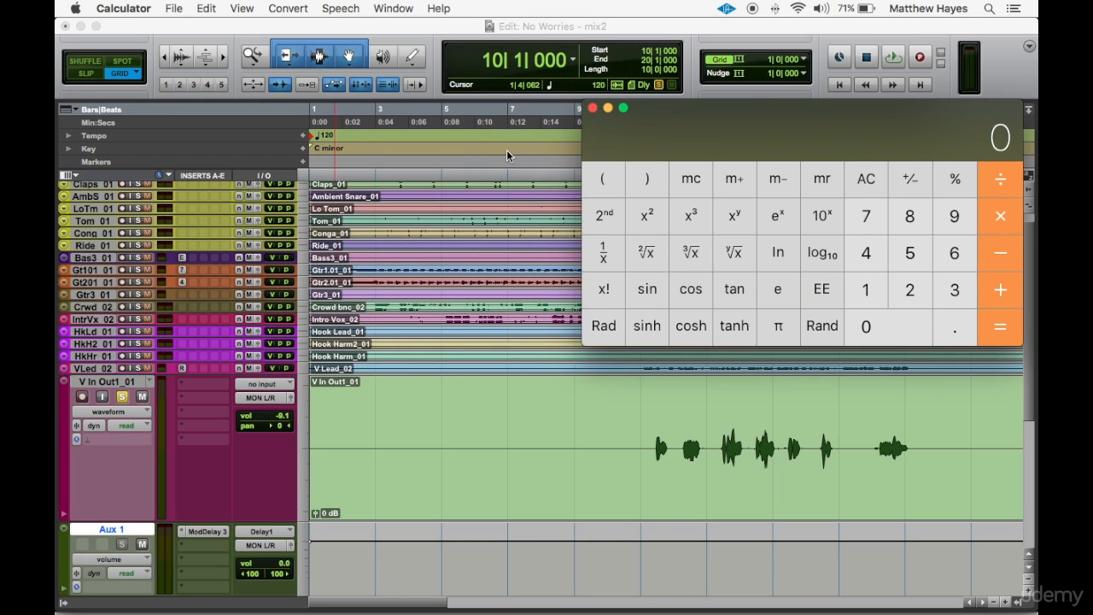
{"action": "type", "text": "60000"}
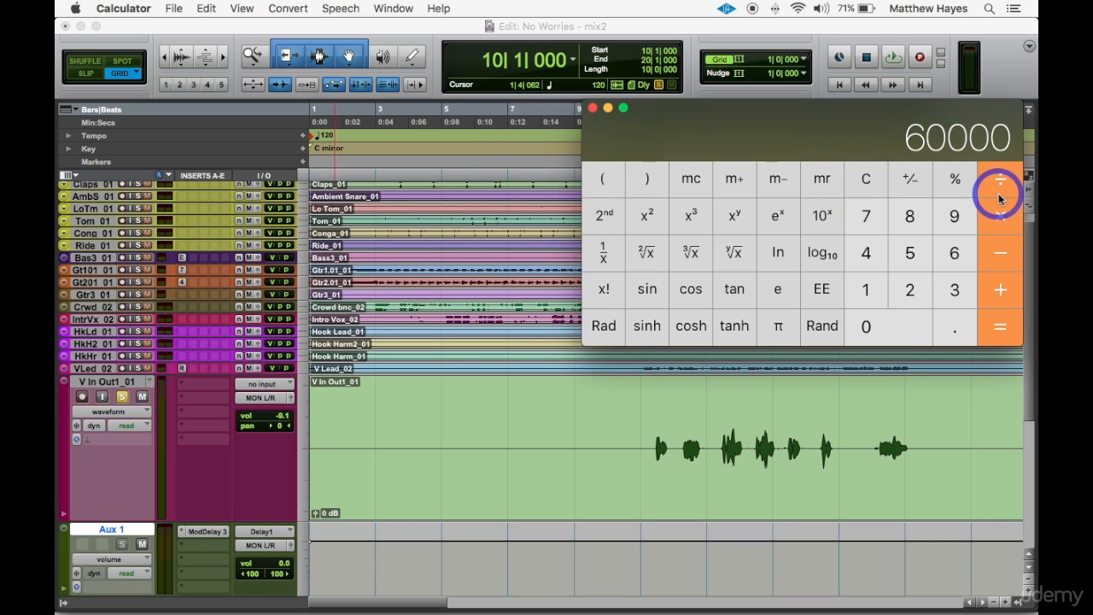
{"action": "left_click", "coordinate": [882, 290]}
{"action": "left_click", "coordinate": [908, 290]}
{"action": "left_click", "coordinate": [899, 323]}
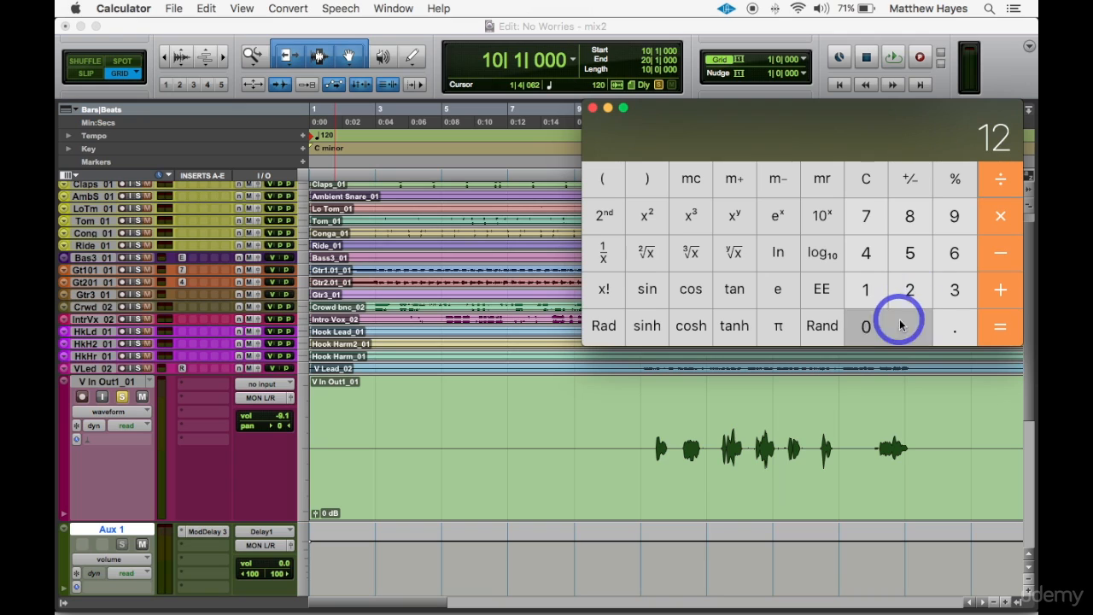
{"action": "left_click", "coordinate": [998, 326]}
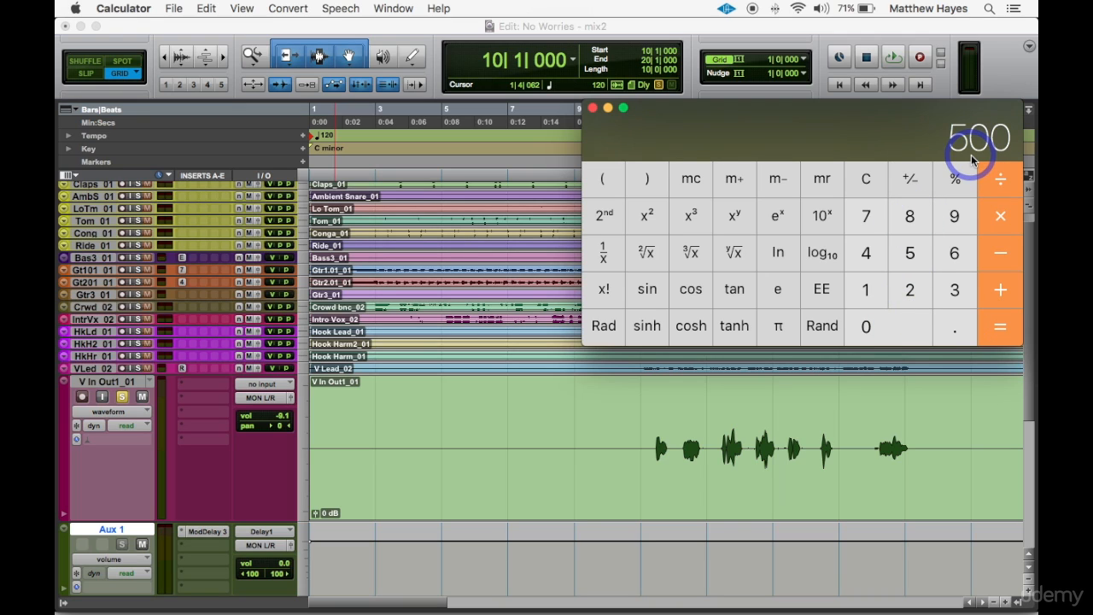
{"action": "left_click", "coordinate": [777, 181]}
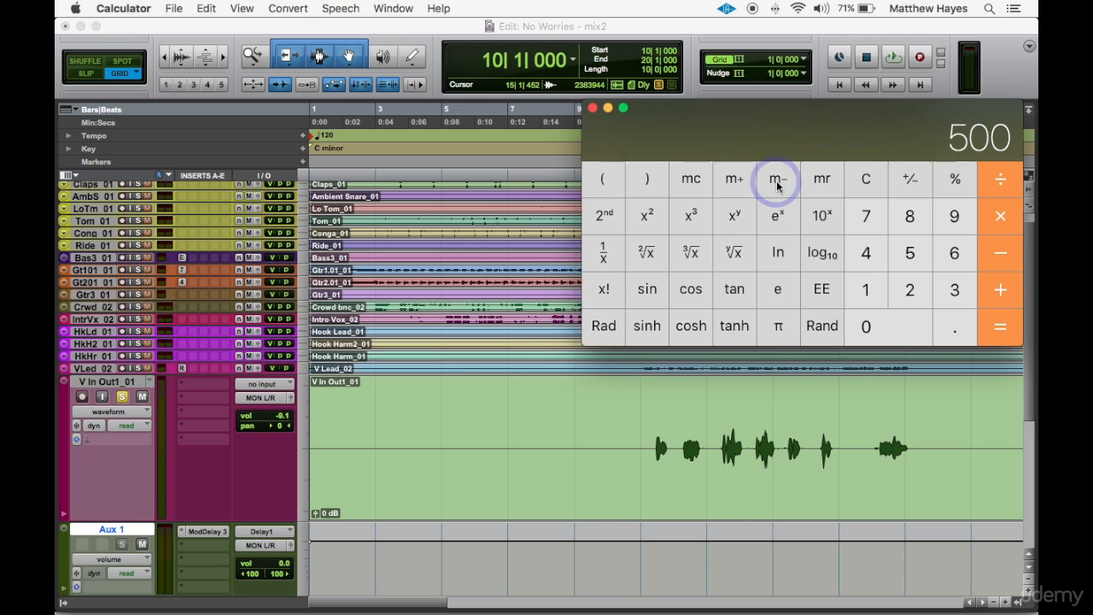
- Return to the Pro Tools Mix window, reopen Aux 1's Mod Delay III and audition the linked delays at 500 ms
{"action": "key", "text": "super+Tab"}
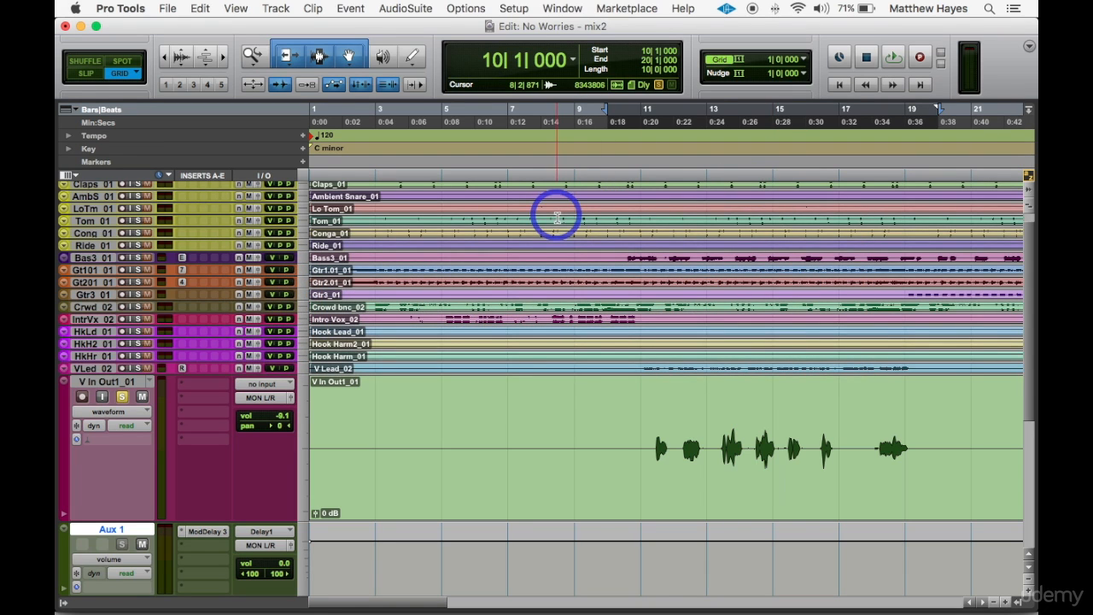
{"action": "key", "text": "super+equal"}
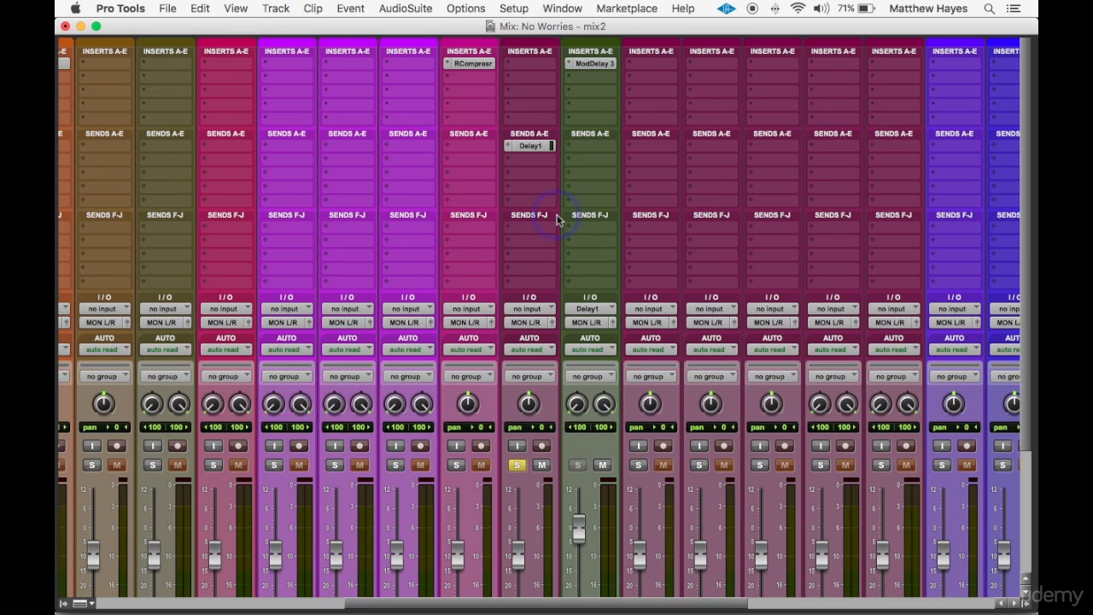
{"action": "left_click", "coordinate": [593, 64]}
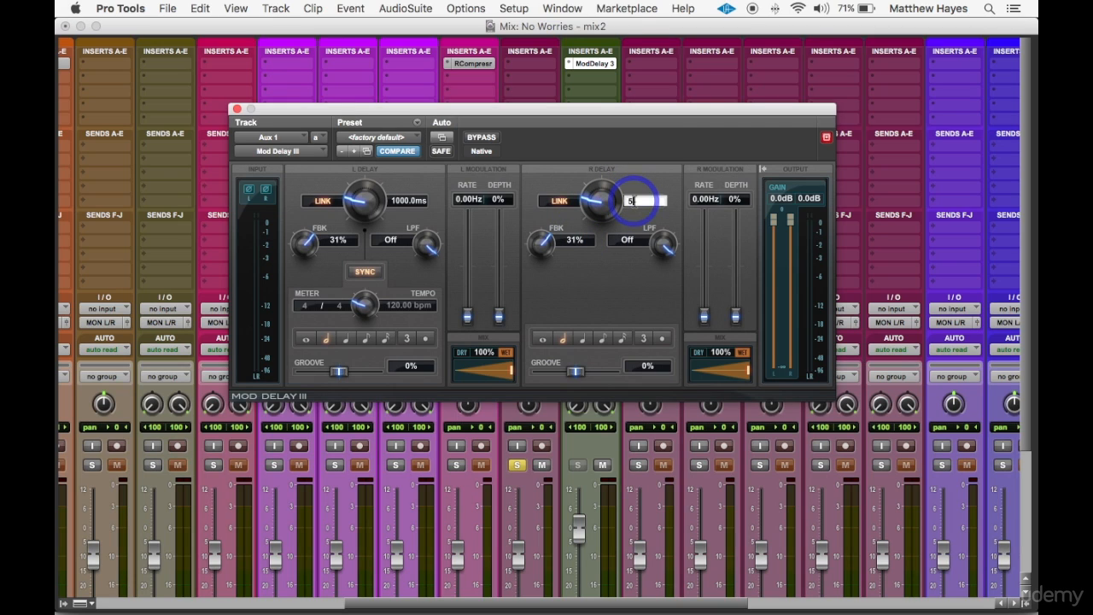
{"action": "type", "text": "500"}
{"action": "left_click", "coordinate": [634, 204]}
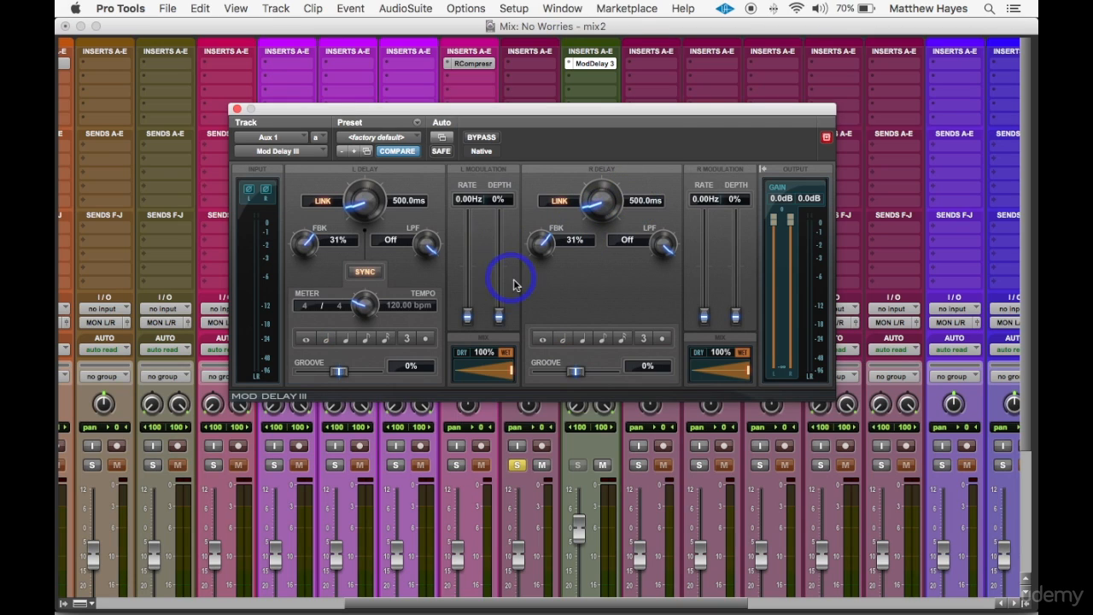
{"action": "key", "text": "space"}
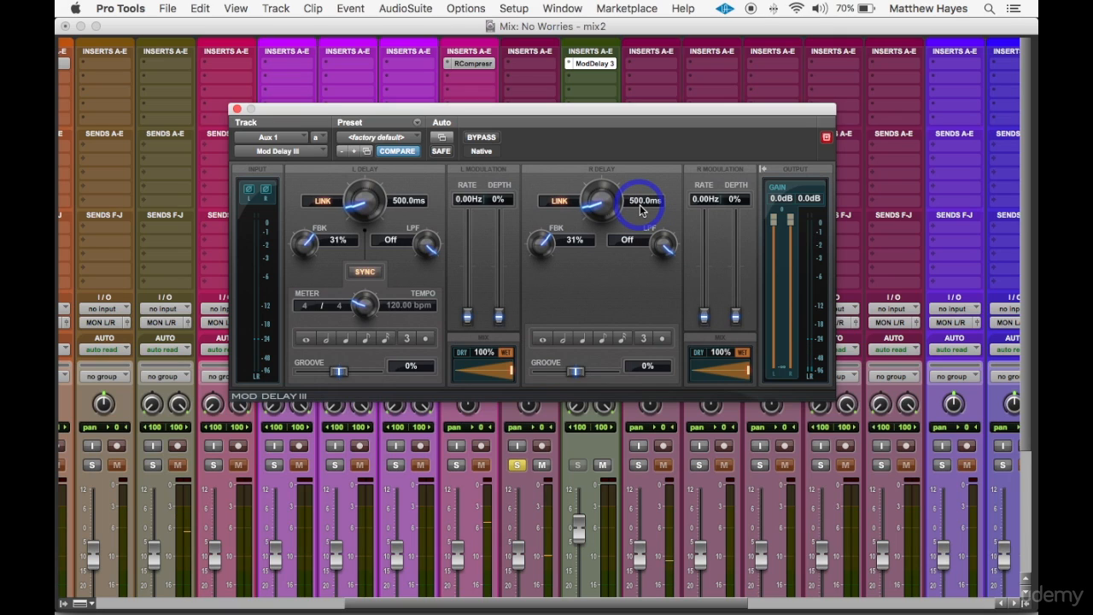
- Try the linked delay time at 1000 ms and at 2000 ms, auditioning the vocal delay
{"action": "type", "text": "1000"}
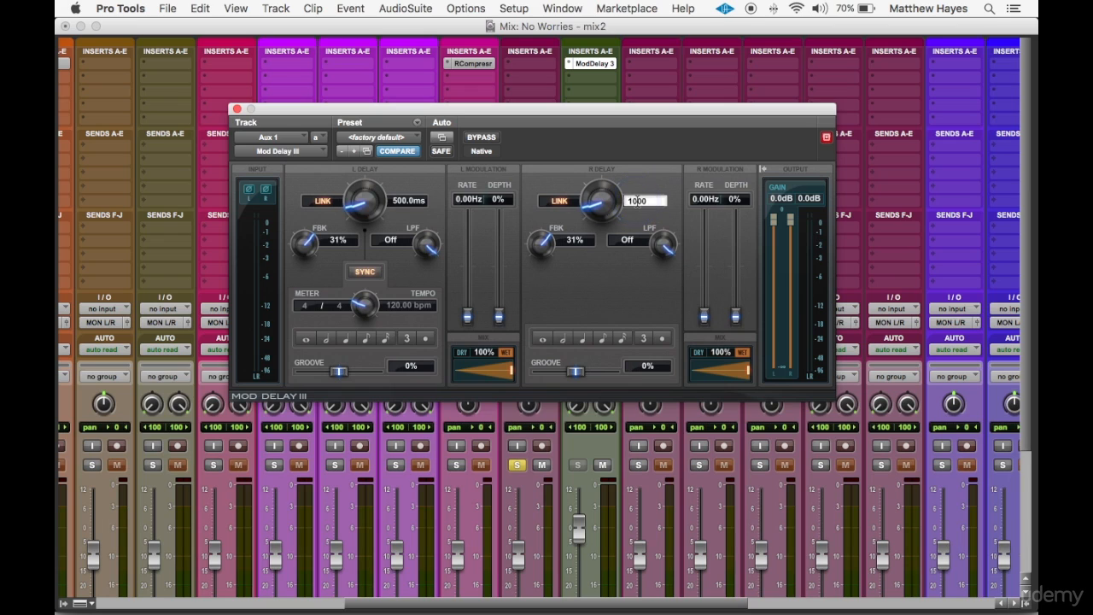
{"action": "key", "text": "Return"}
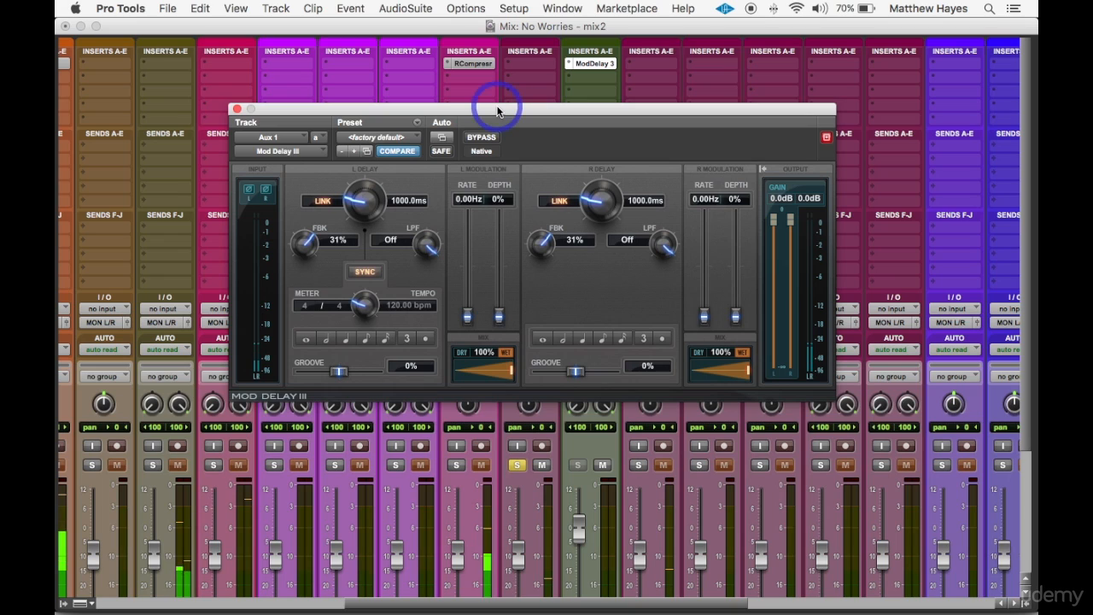
{"action": "left_click", "coordinate": [633, 201]}
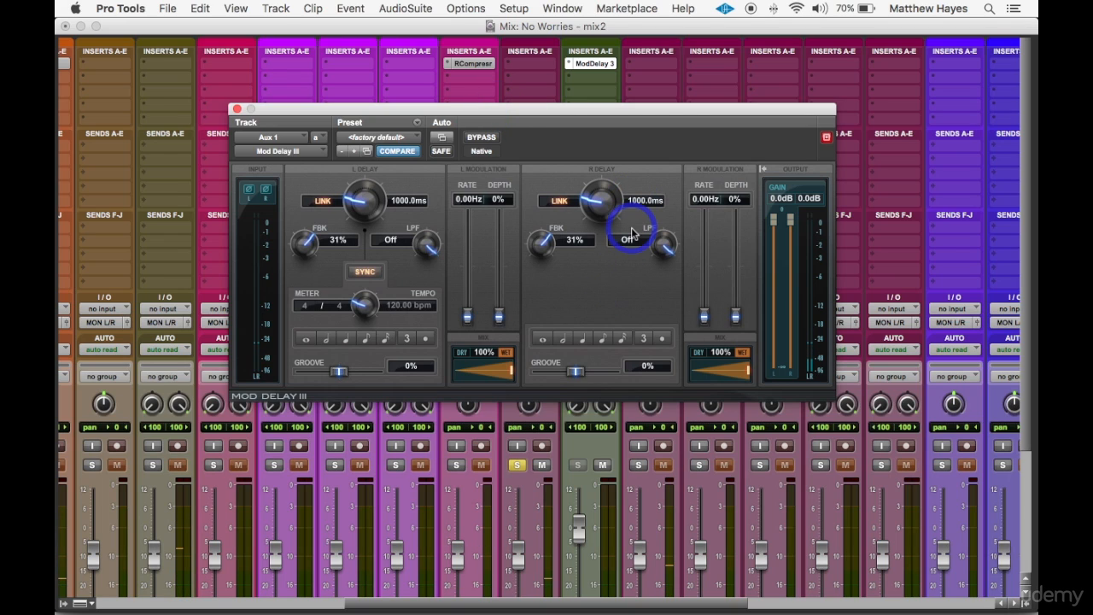
{"action": "left_click", "coordinate": [636, 205]}
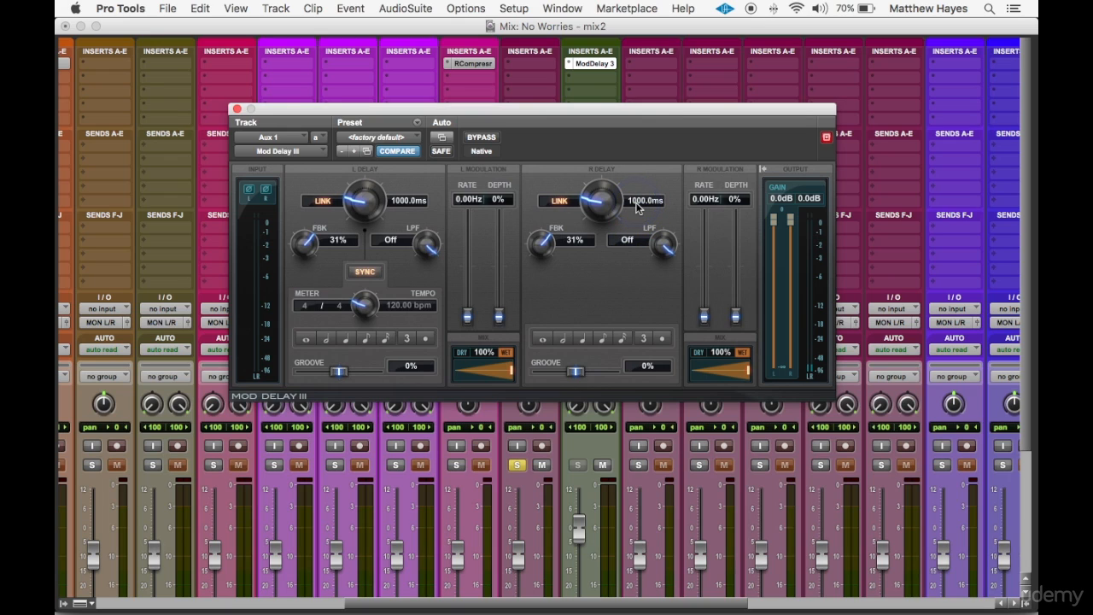
{"action": "left_click", "coordinate": [636, 205]}
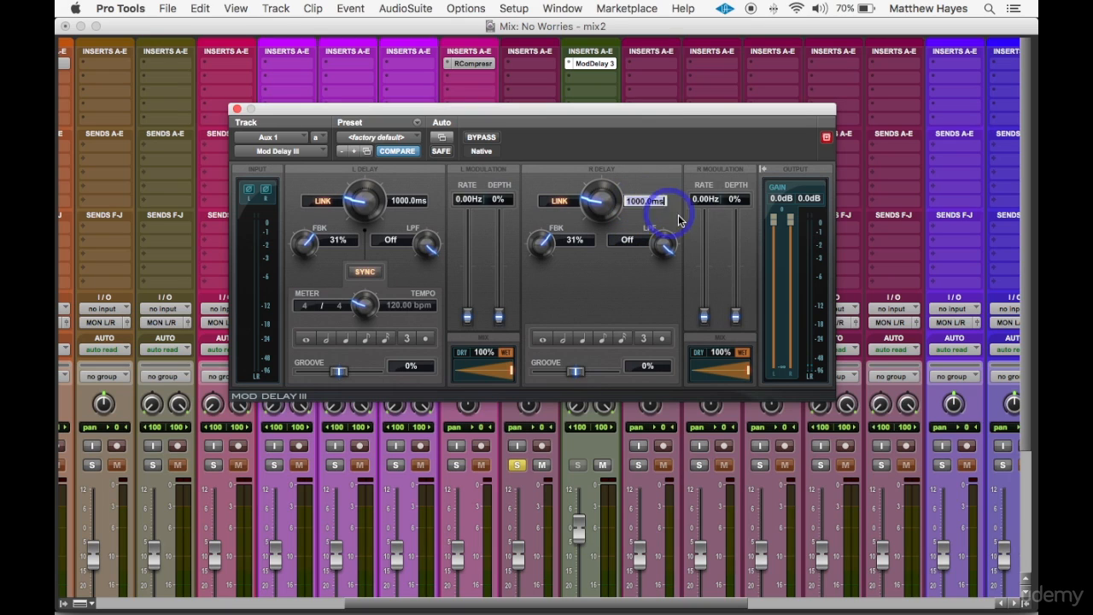
{"action": "type", "text": "2000"}
{"action": "key", "text": "Return"}
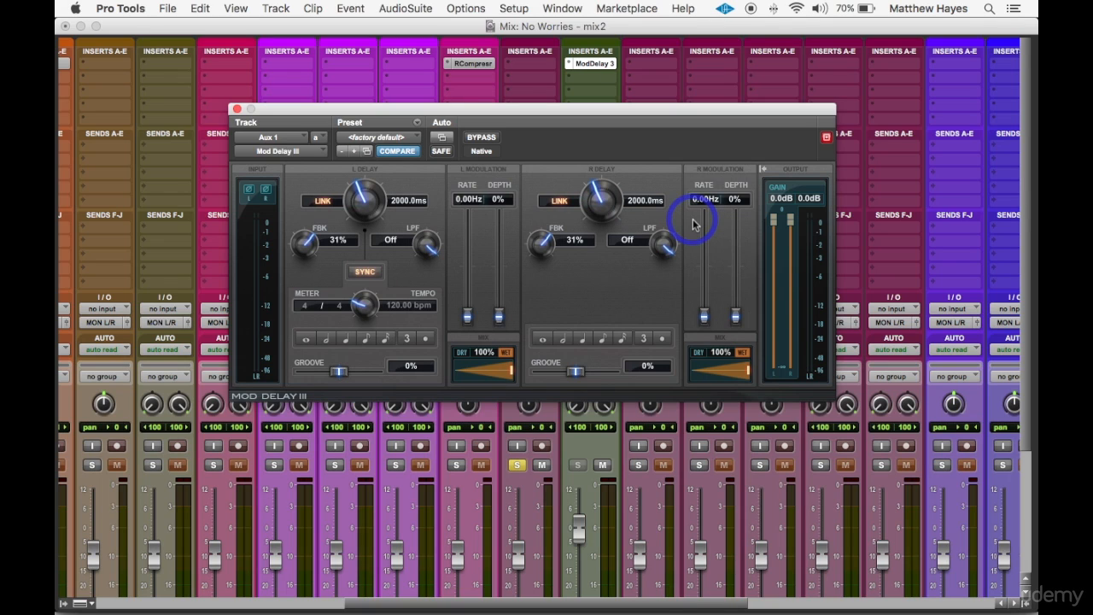
{"action": "key", "text": "space"}
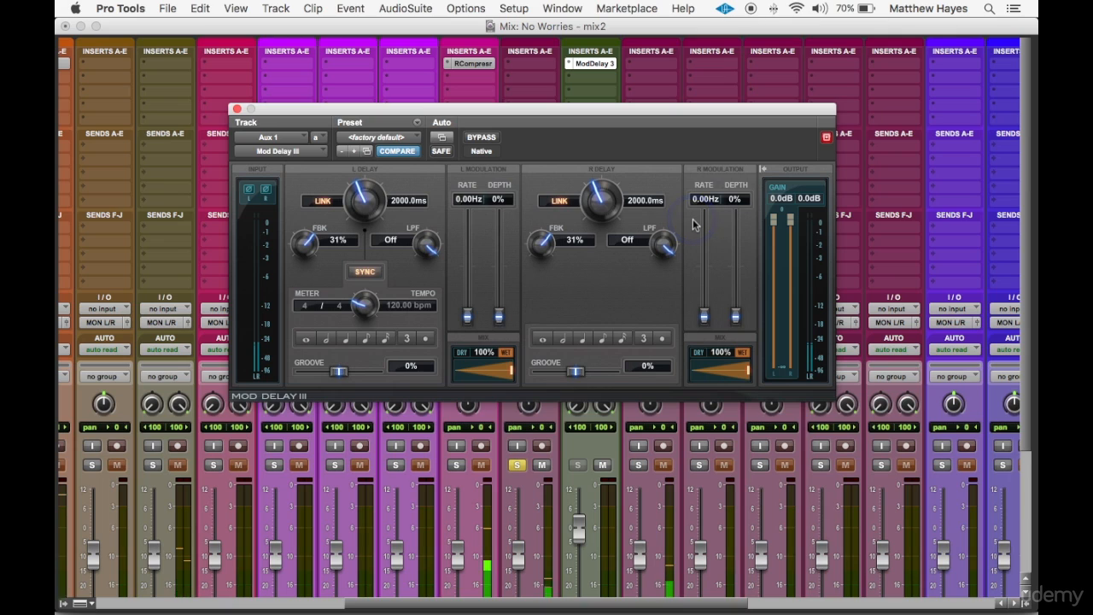
{"action": "left_click", "coordinate": [692, 219]}
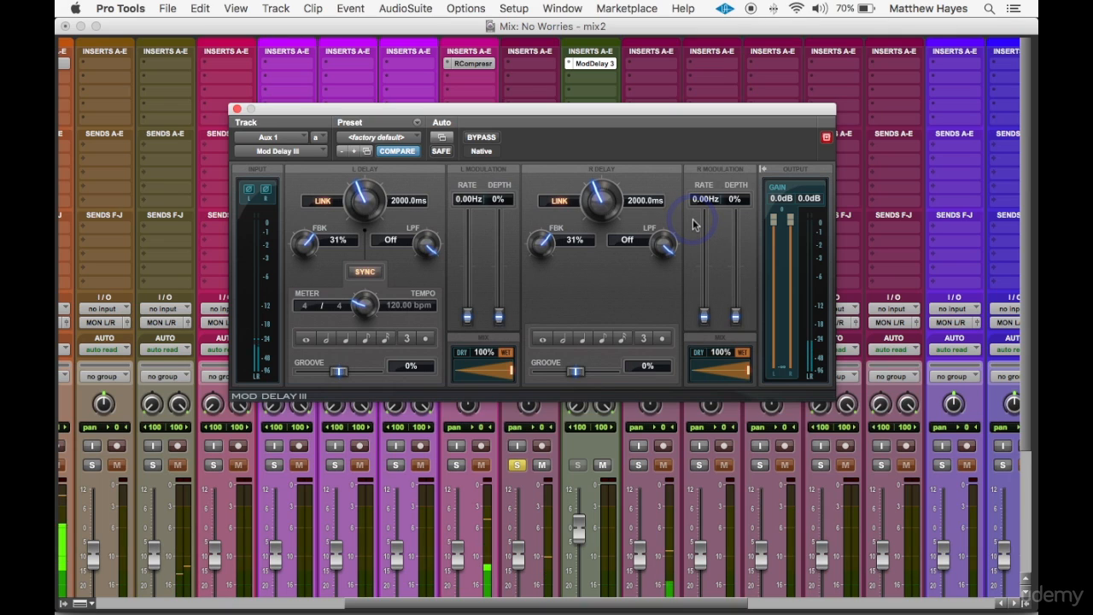
{"action": "left_click", "coordinate": [693, 218]}
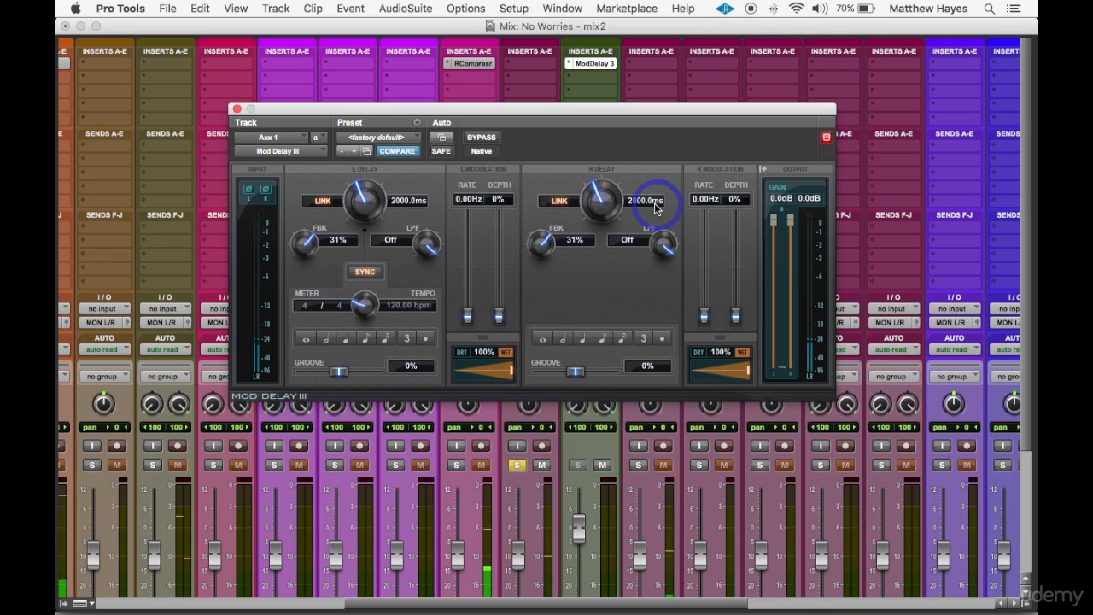
- Set the linked delay time to 1000 ms and select the half-note value for it
{"action": "left_click", "coordinate": [630, 200]}
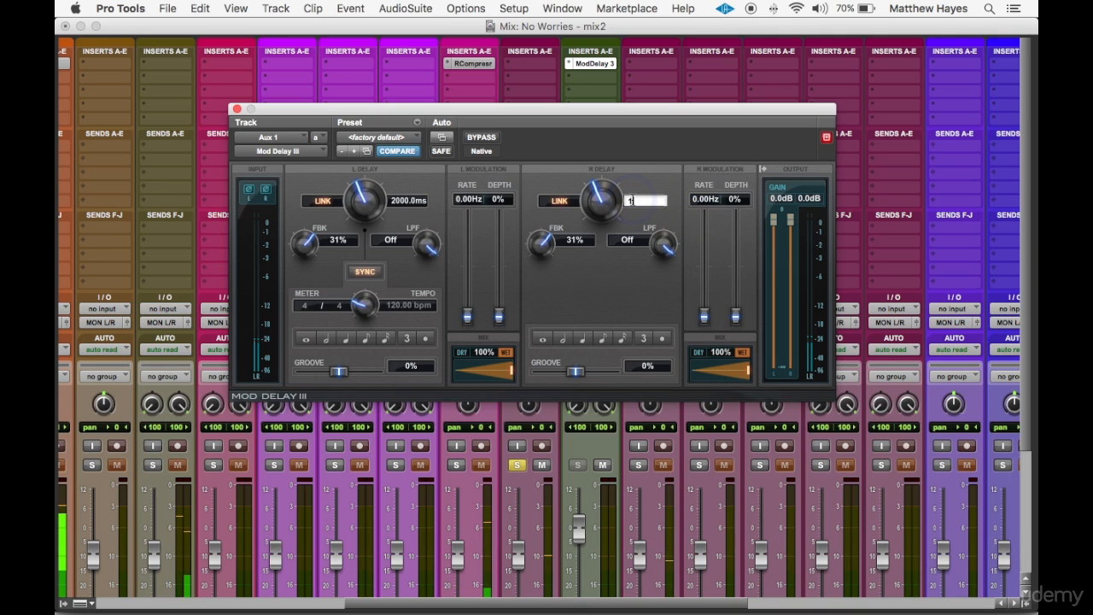
{"action": "type", "text": "1000"}
{"action": "key", "text": "Return"}
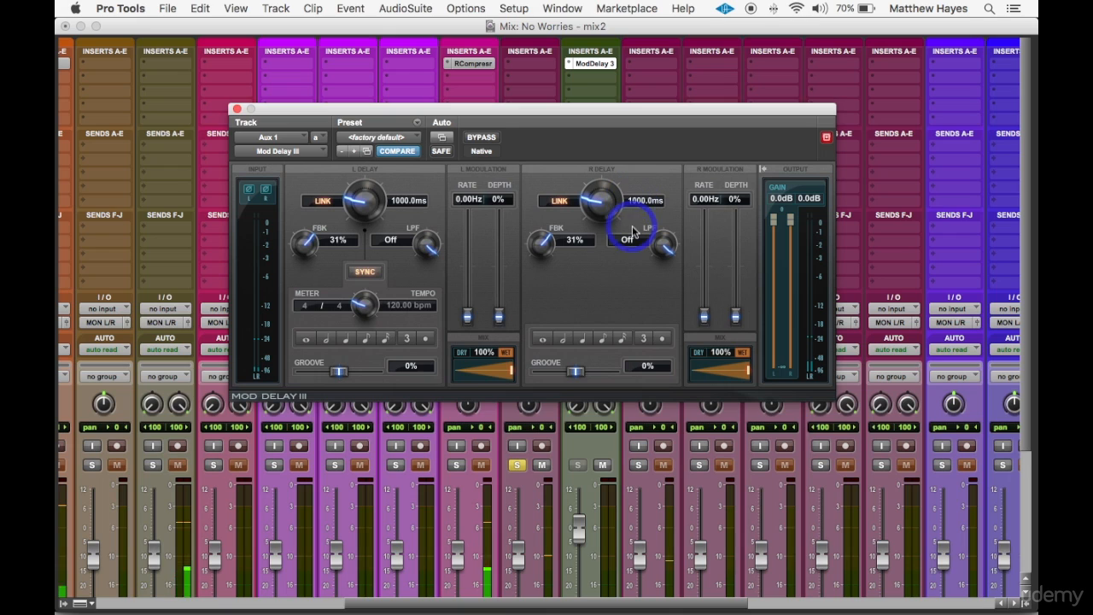
{"action": "left_click", "coordinate": [563, 340]}
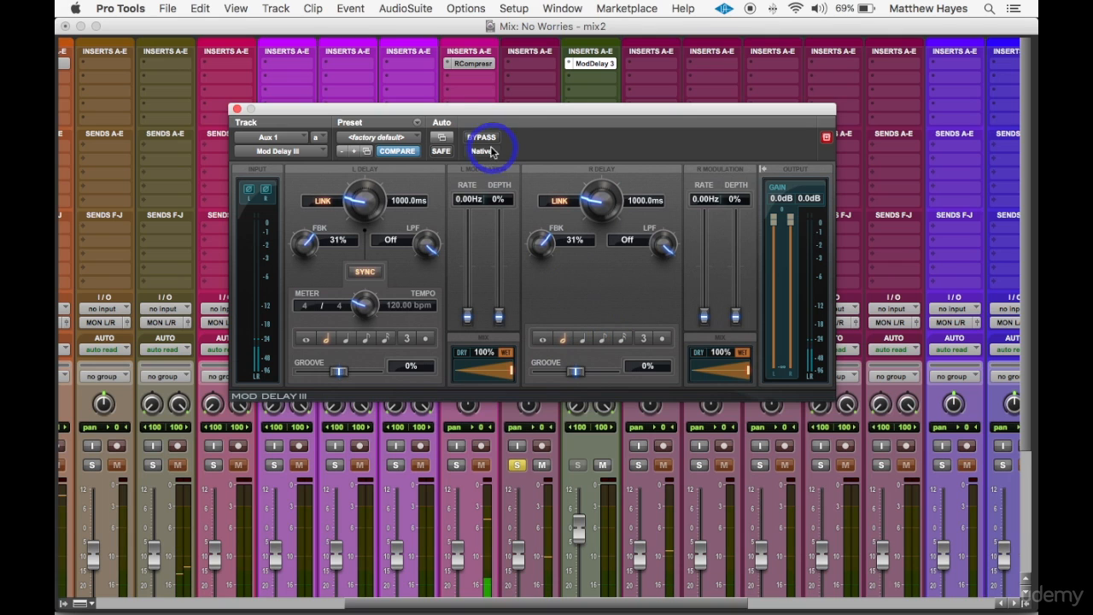
- Open the Delay1 send fader of the V In Out1 track and close the Mod Delay III window
{"action": "left_click_drag", "start_coordinate": [447, 108], "coordinate": [732, 105]}
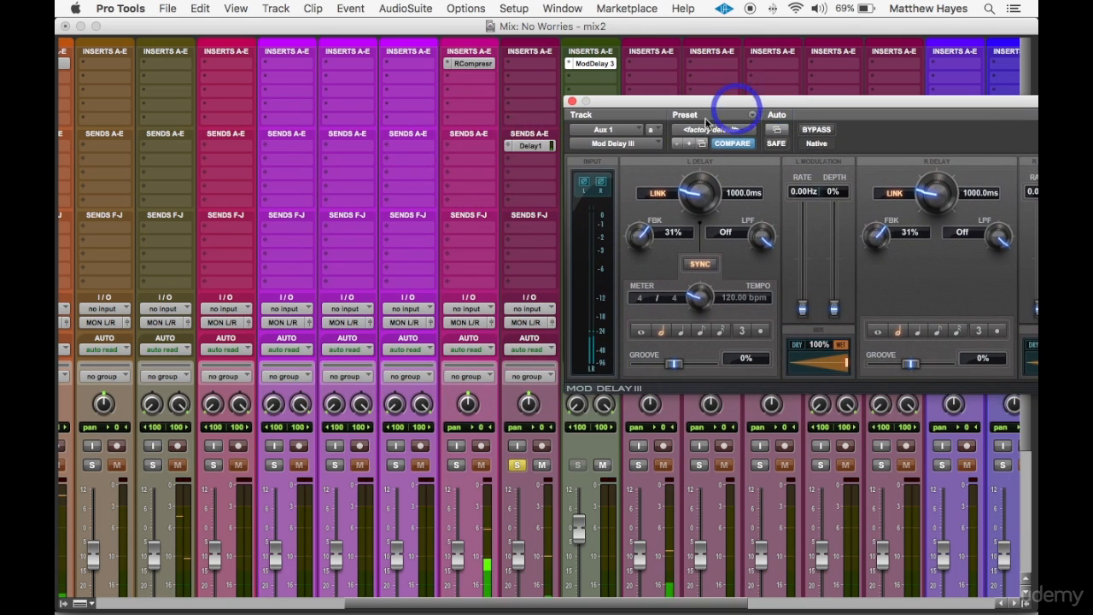
{"action": "left_click", "coordinate": [531, 146]}
{"action": "left_click_drag", "start_coordinate": [536, 168], "coordinate": [405, 122]}
{"action": "left_click", "coordinate": [572, 101]}
- Lower the V In Out1 track's Delay1 send level to -14.5 dB and save the session
{"action": "left_click", "coordinate": [379, 323]}
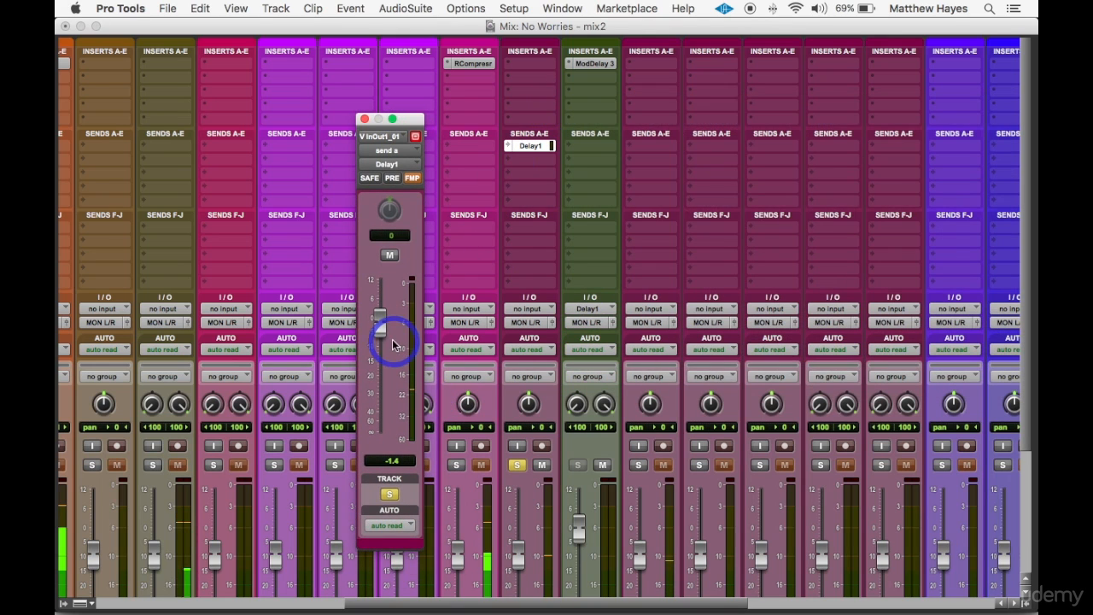
{"action": "left_click_drag", "start_coordinate": [379, 324], "coordinate": [379, 362]}
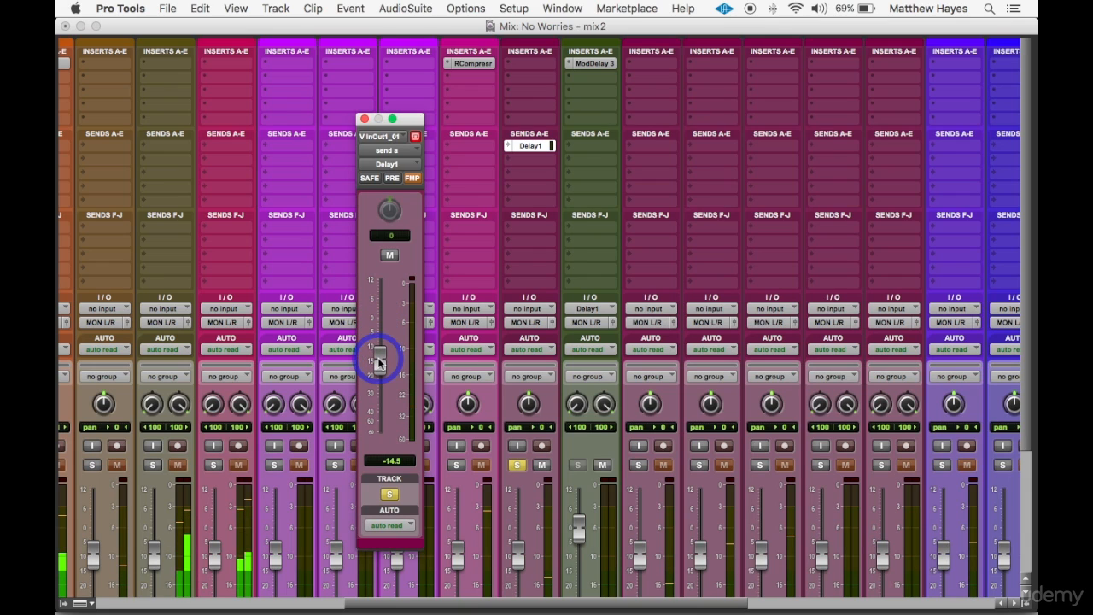
{"action": "key", "text": "super+s"}
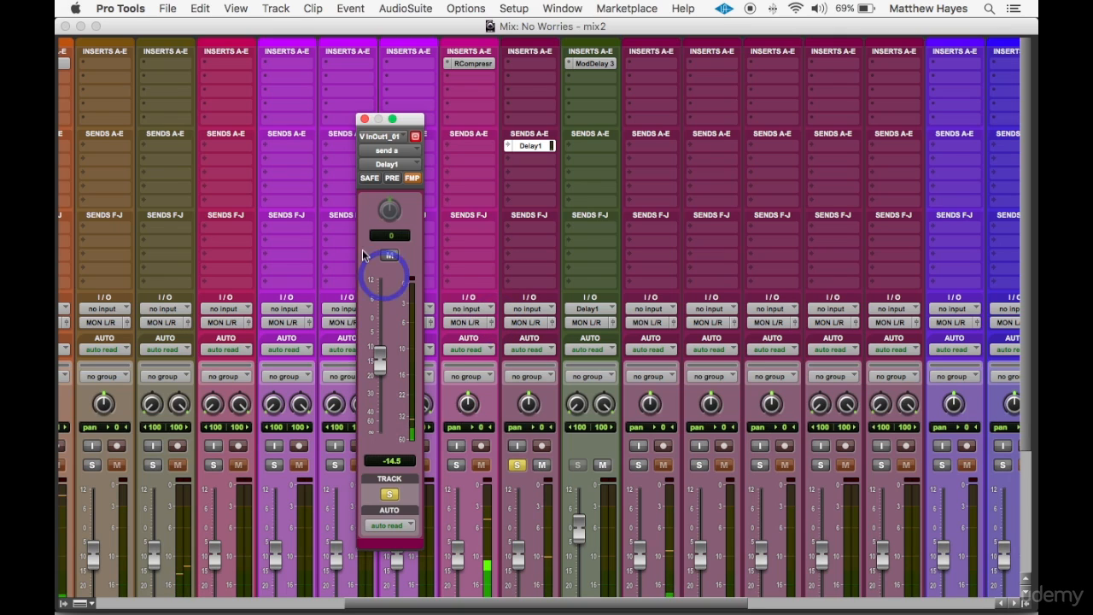
{"action": "left_click", "coordinate": [365, 119]}
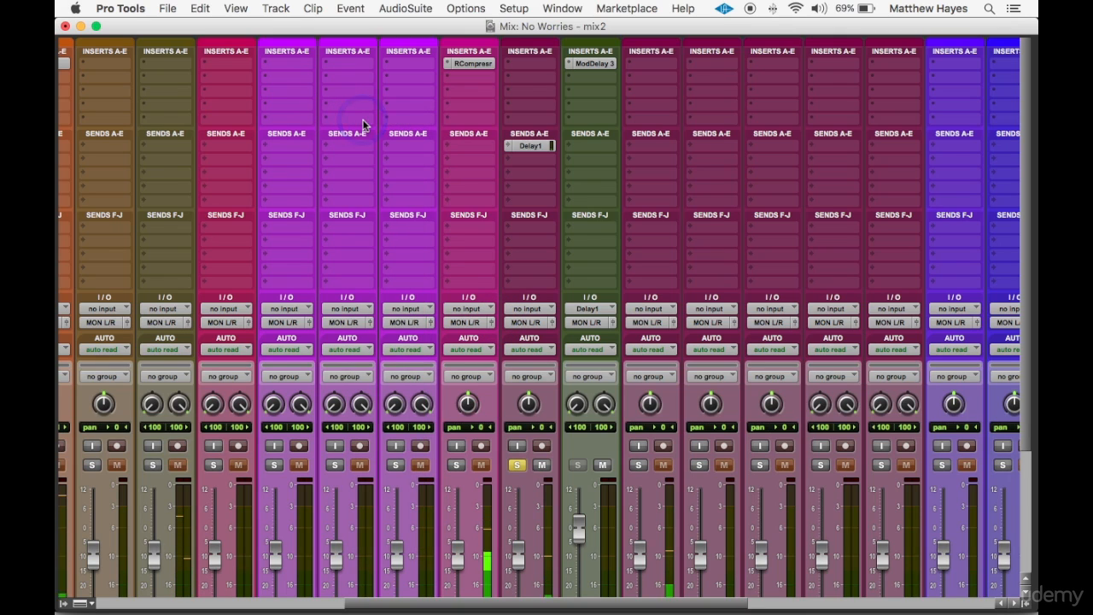